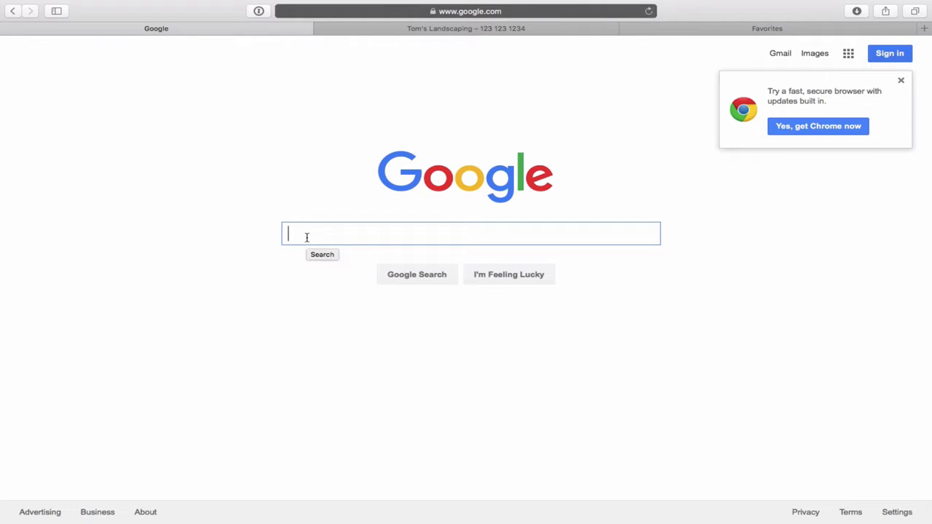
- Search Google for 'gmail' and open the Gmail result
type("gmail")
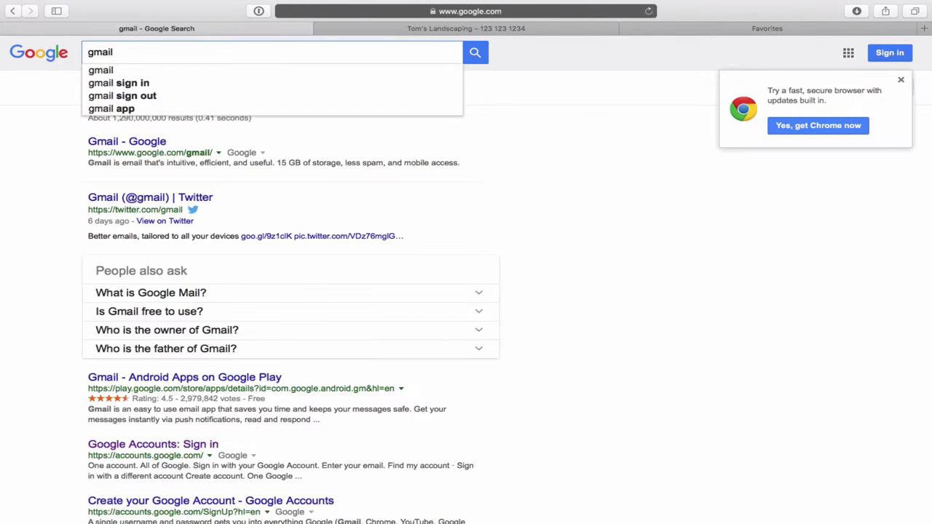
key("Return")
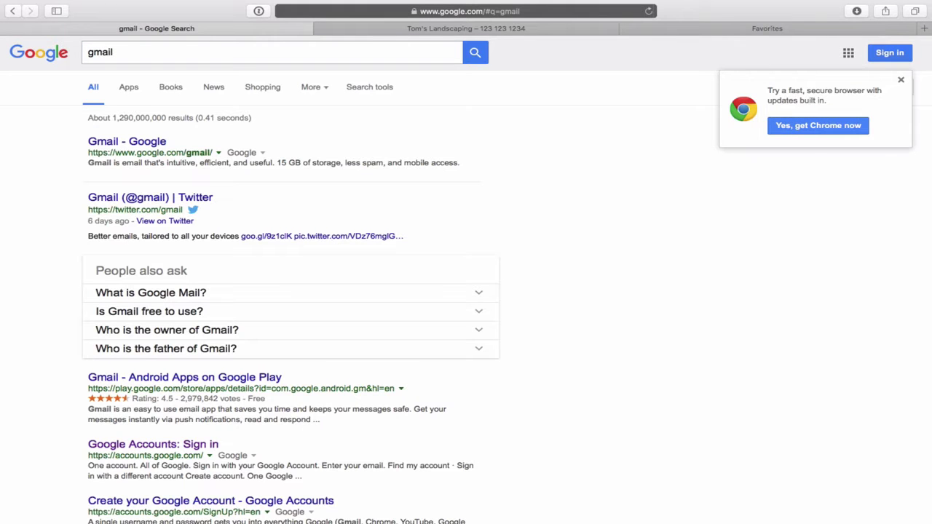
left_click(127, 145)
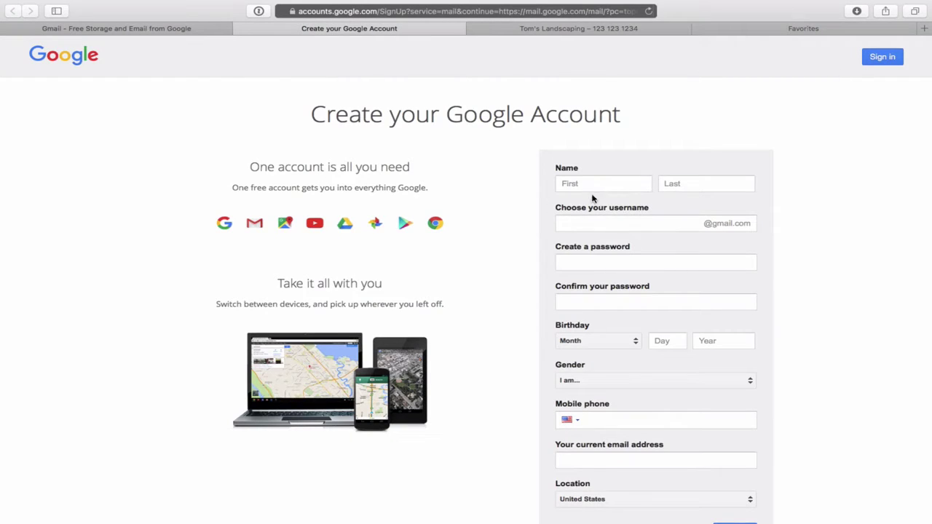
- Fill in the Create your Google Account form with a name and username
left_click(623, 189)
left_click(645, 226)
scroll(815, 415, "down", 3)
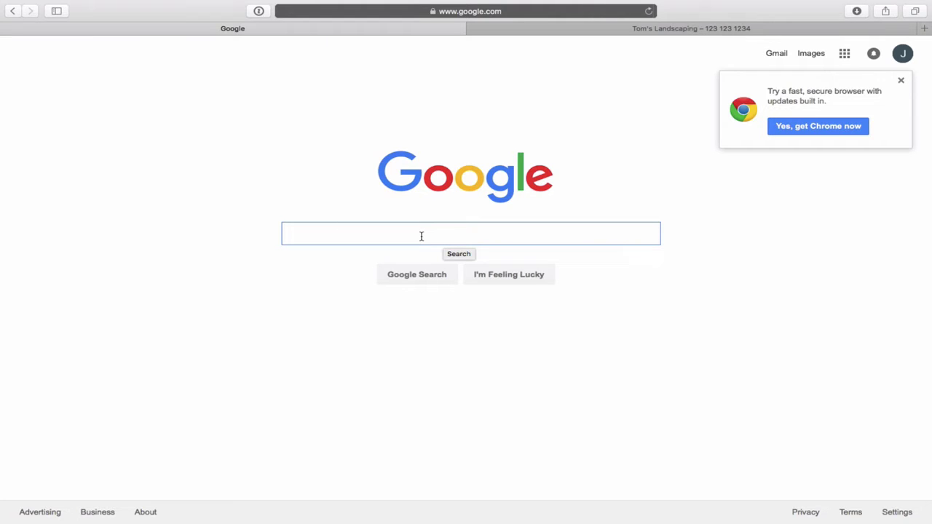
- Search 'google analytics' and open the Google Analytics sitelink under the first result
type("g")
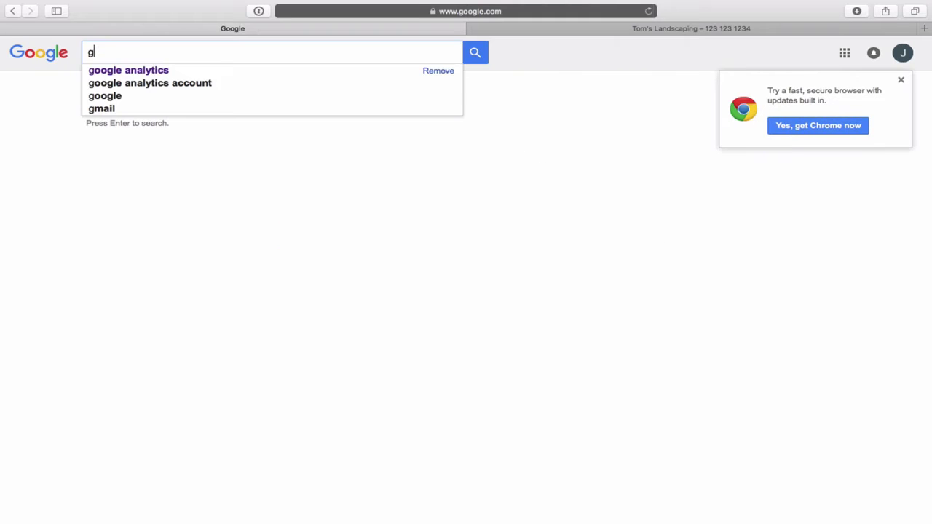
type("oogle ana")
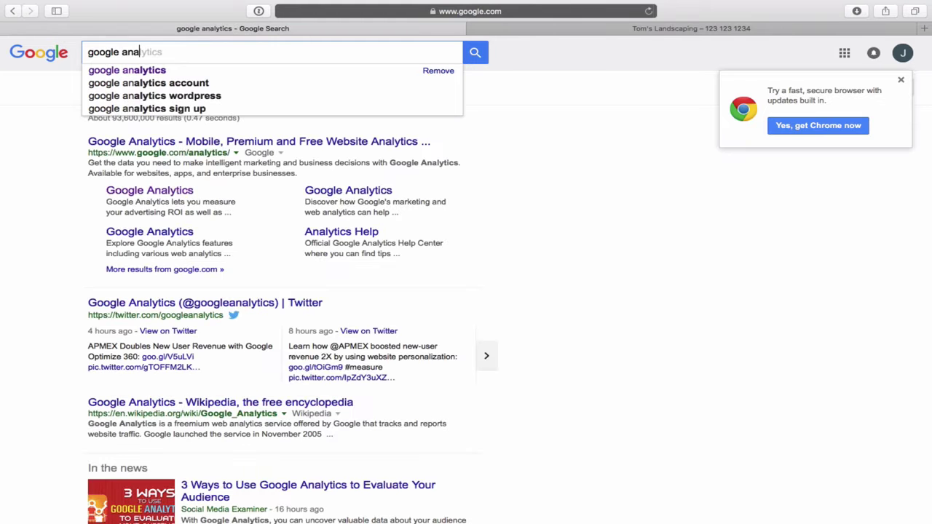
type("lytics")
key("Return")
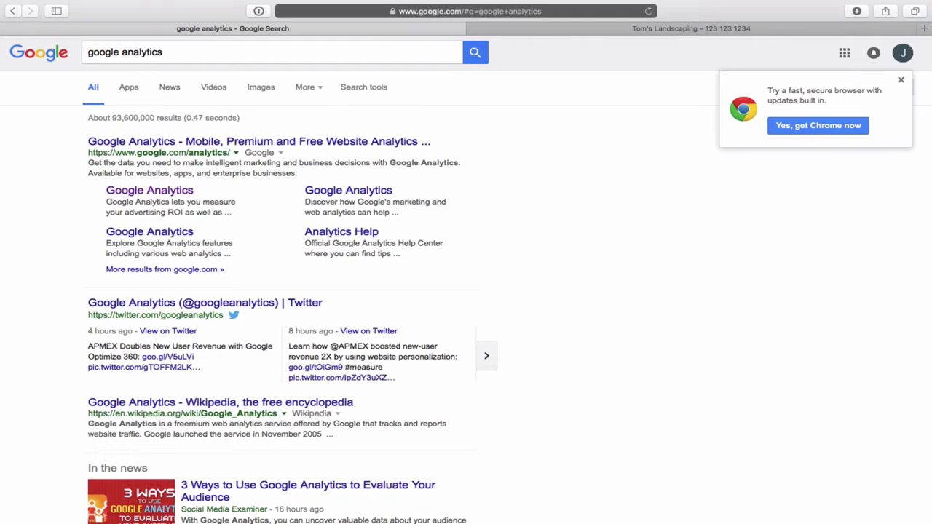
left_click(154, 196)
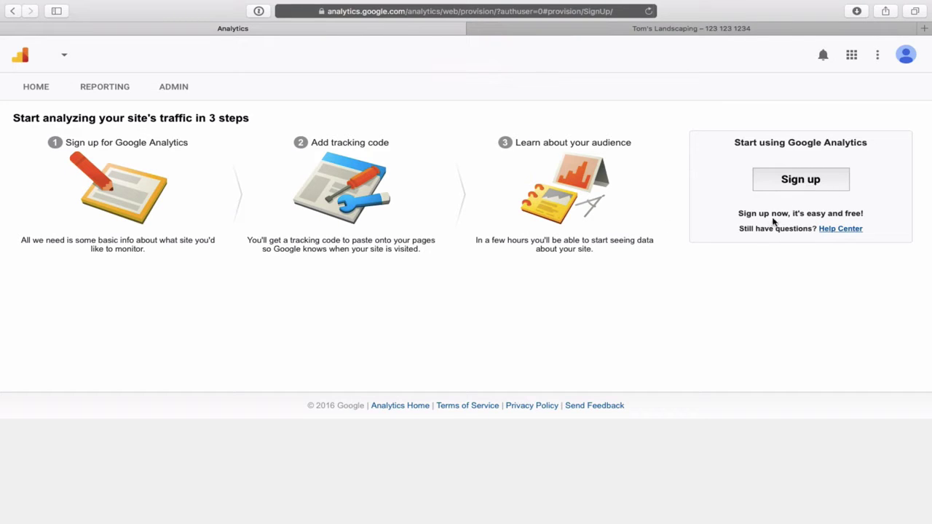
- Start the Google Analytics sign-up and enter account name 'landscaping website'
left_click(813, 182)
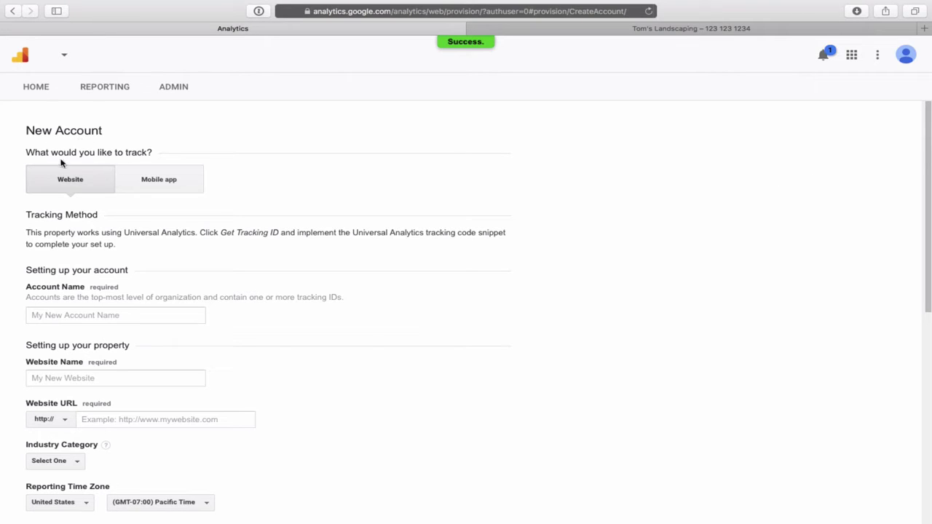
scroll(230, 180, "down", 2)
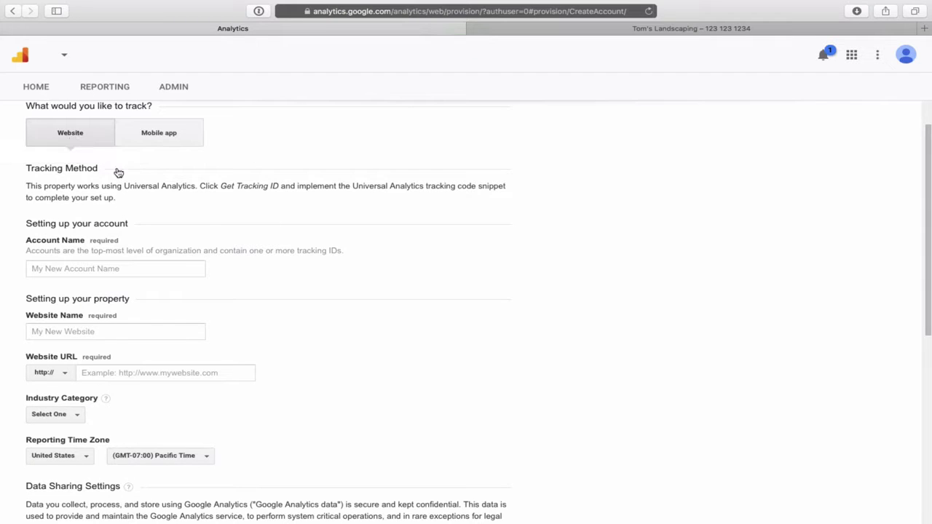
scroll(225, 247, "down", 2)
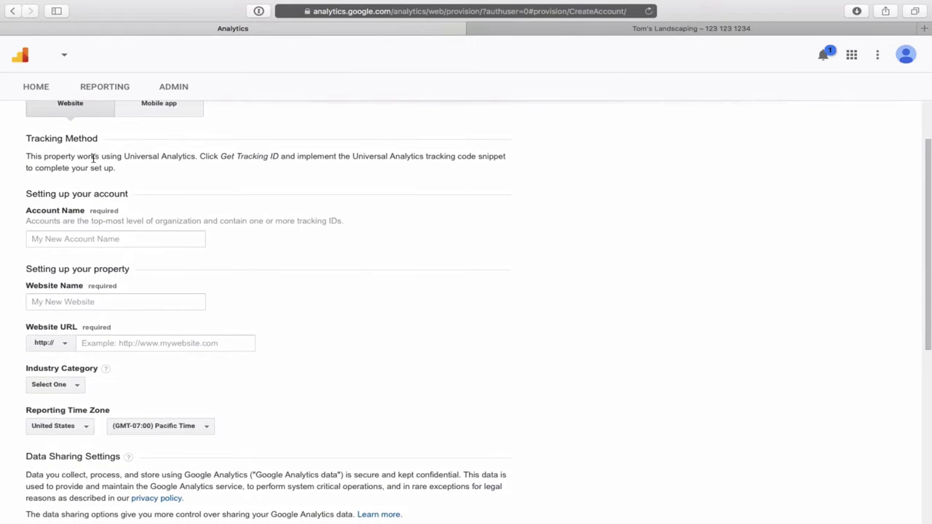
left_click(66, 242)
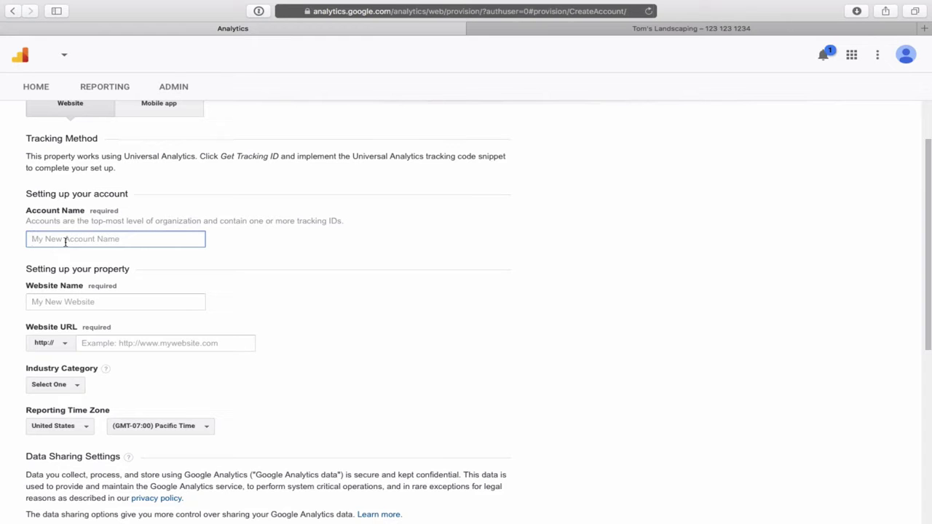
type("landscaping website")
- Enter website name 'landscape website' and URL carondesktop.com, correcting the typo
left_click(68, 308)
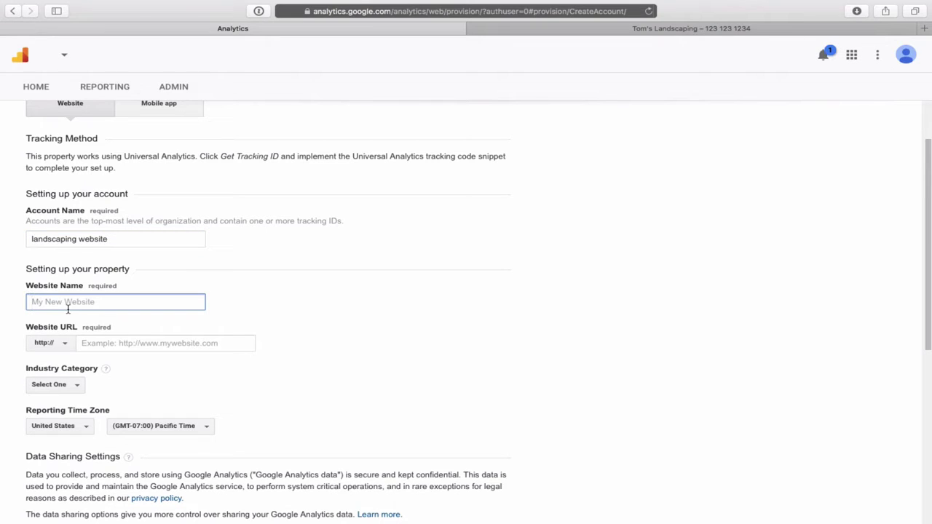
type("landscape website")
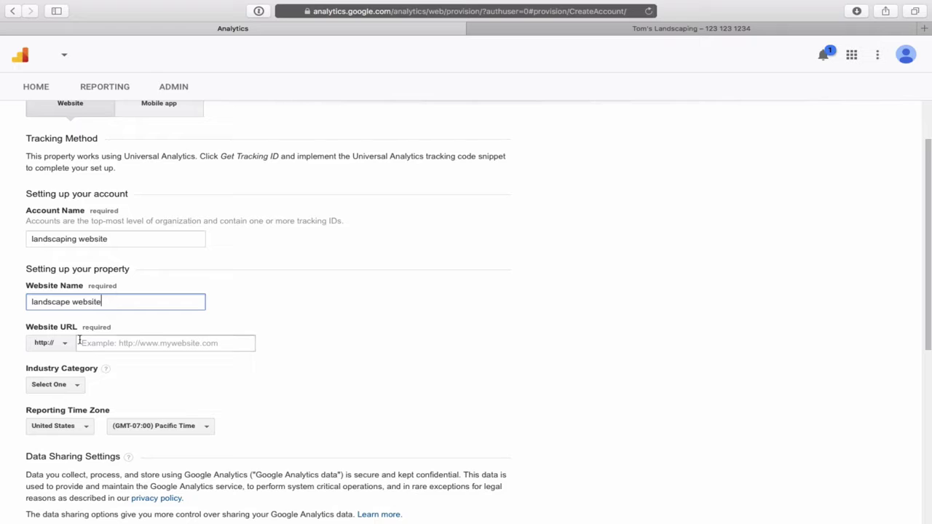
left_click(104, 346)
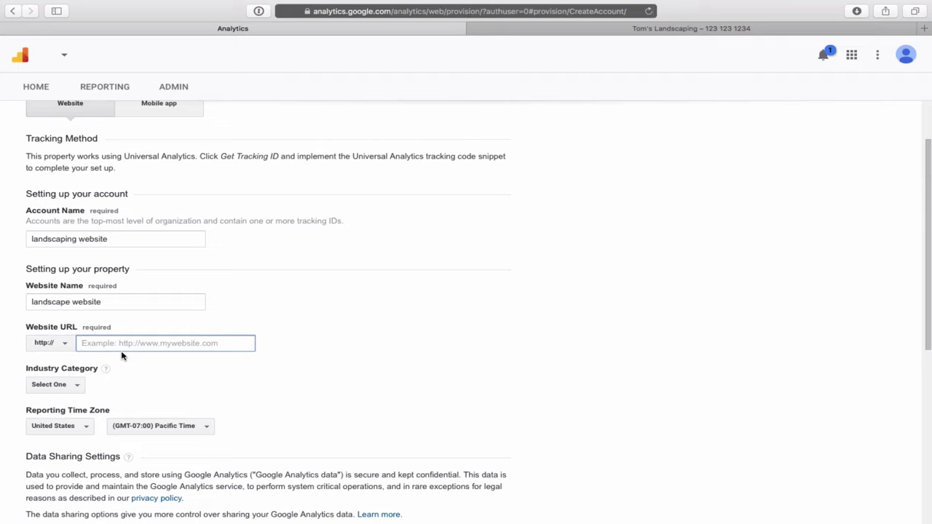
type("carondesktop.com")
left_click(116, 343)
type("k")
scroll(204, 358, "down", 2)
- Set the industry category to Business and Industrial Markets
left_click(79, 333)
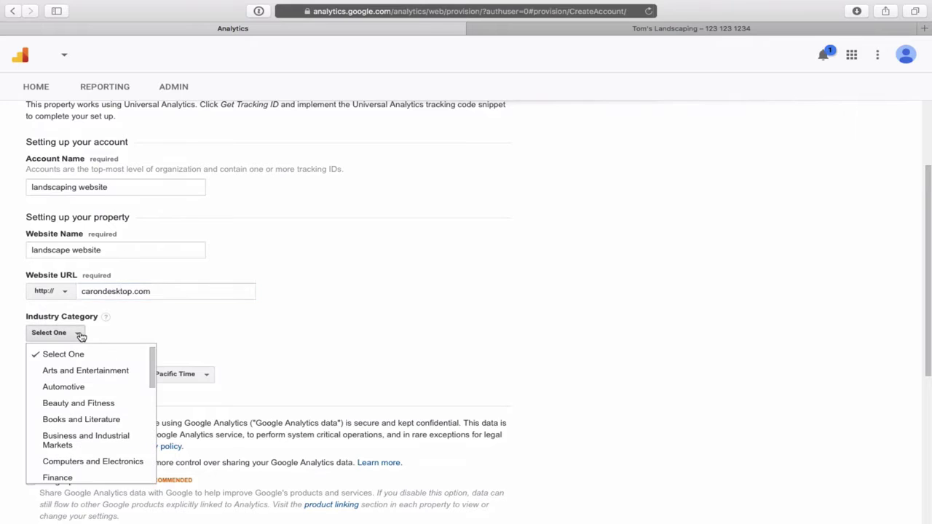
scroll(202, 354, "down", 1)
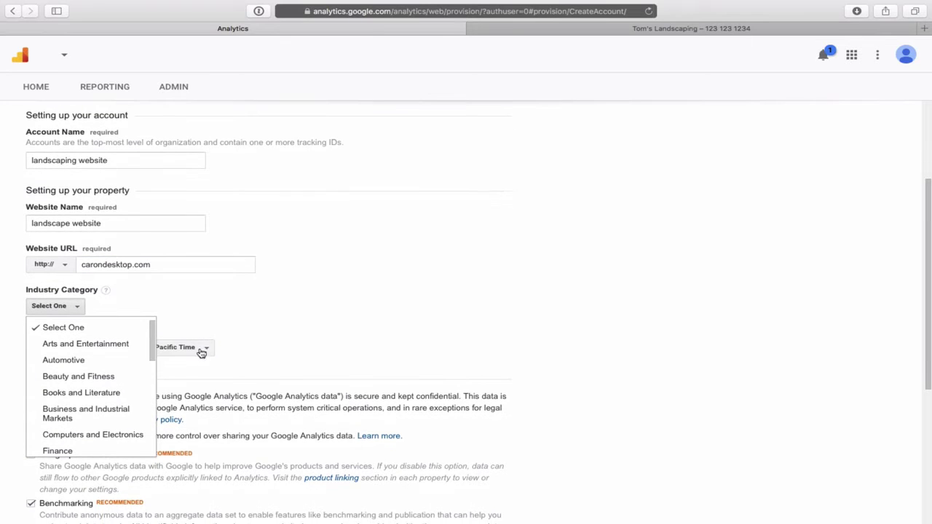
left_click(83, 417)
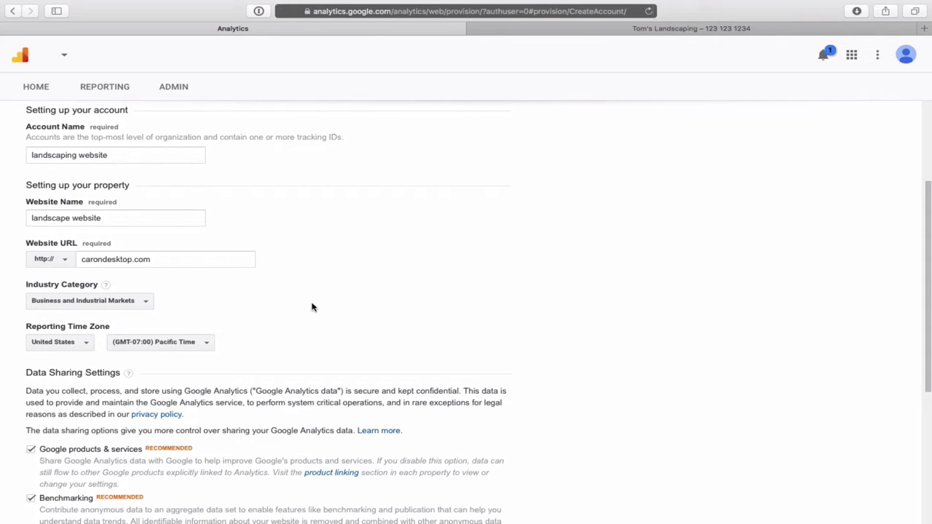
scroll(370, 327, "down", 1)
scroll(370, 327, "down", 5)
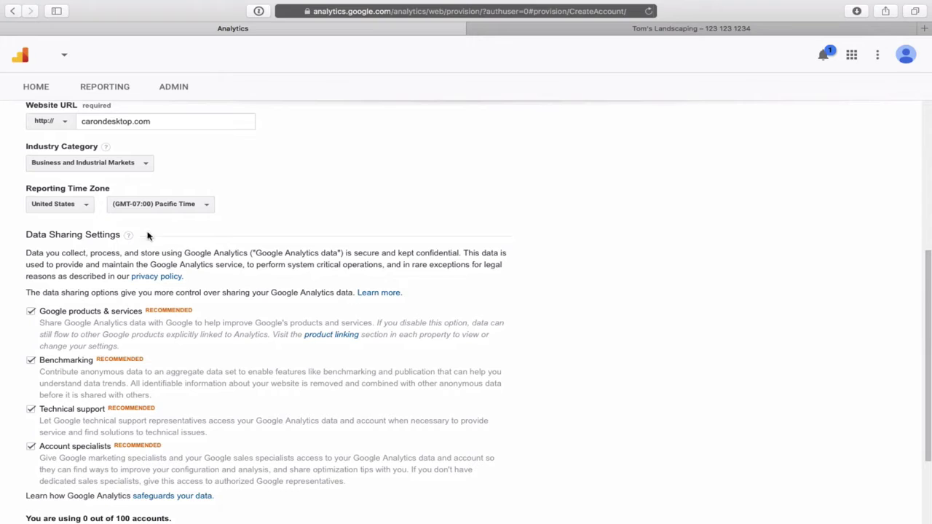
- Set the reporting time zone to (GMT-04:00) Eastern Time and request a tracking ID
left_click(202, 212)
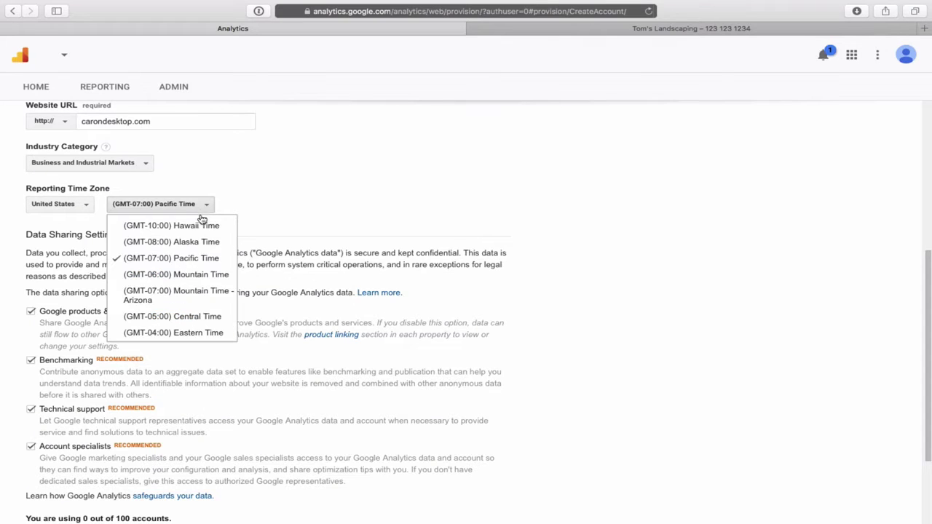
left_click(202, 336)
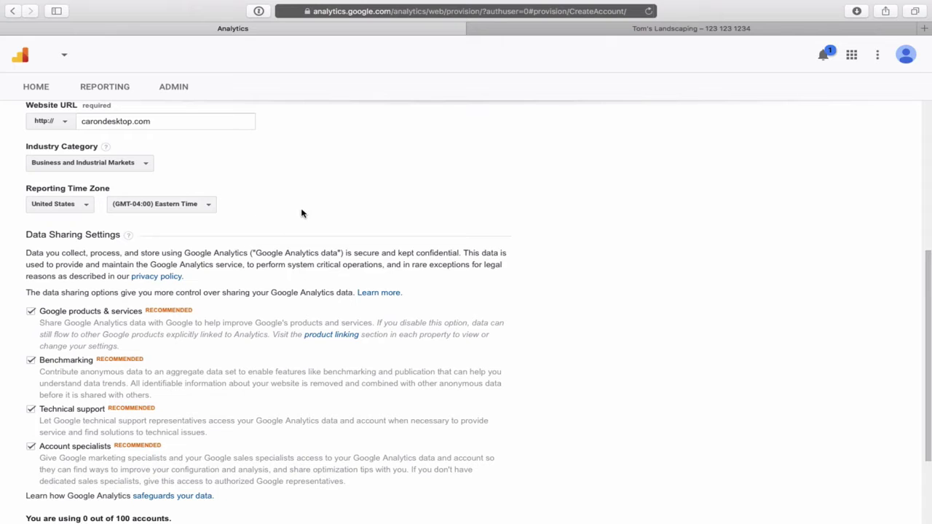
scroll(302, 213, "down", 3)
scroll(302, 213, "down", 1)
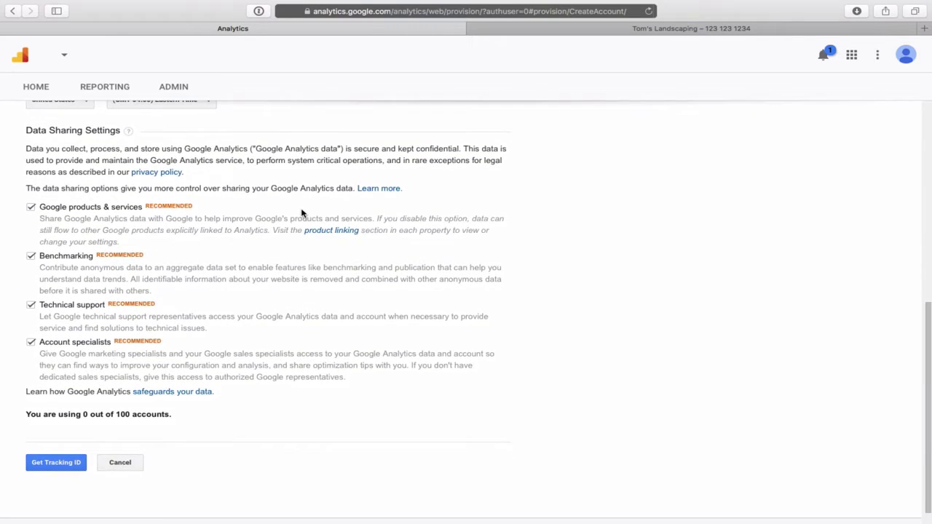
scroll(302, 213, "down", 1)
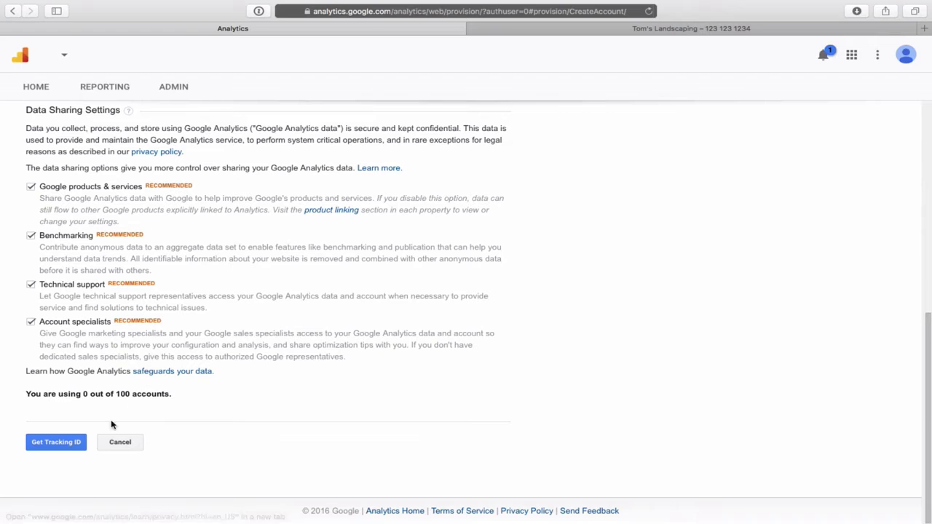
left_click(68, 445)
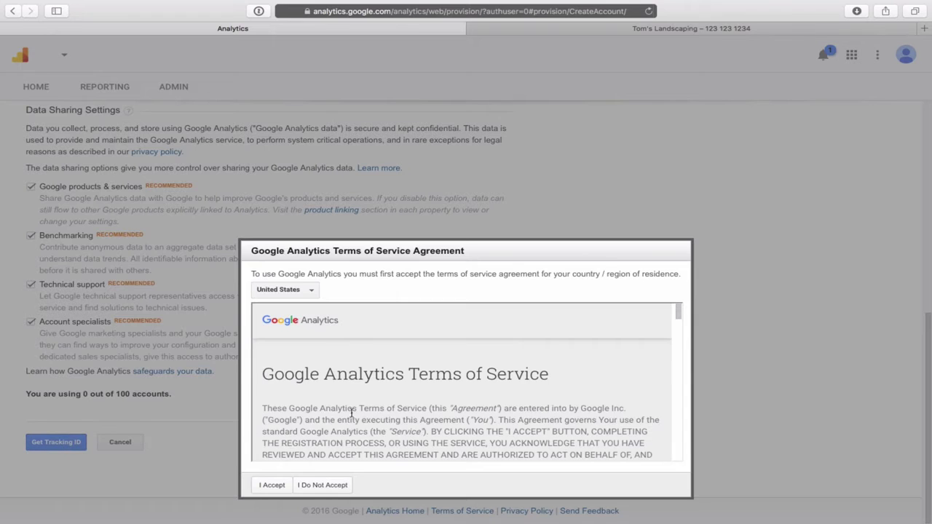
- Keep United States as the country and accept the terms of service
scroll(415, 393, "down", 1)
scroll(416, 392, "up", 1)
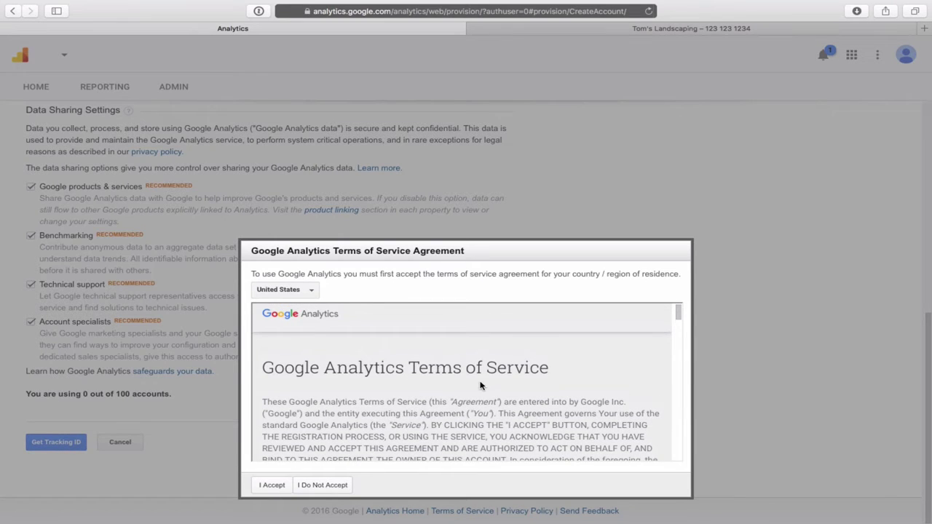
left_click(313, 291)
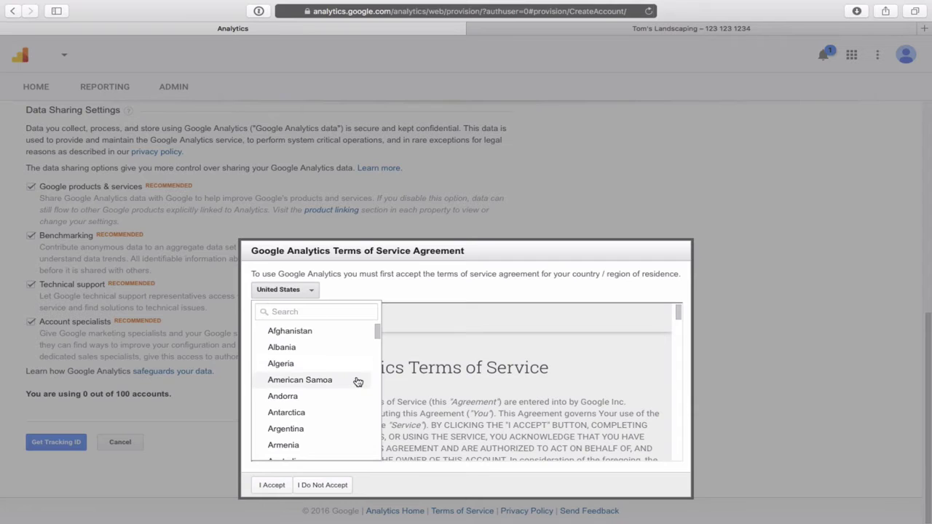
scroll(358, 381, "down", 3)
scroll(358, 382, "up", 3)
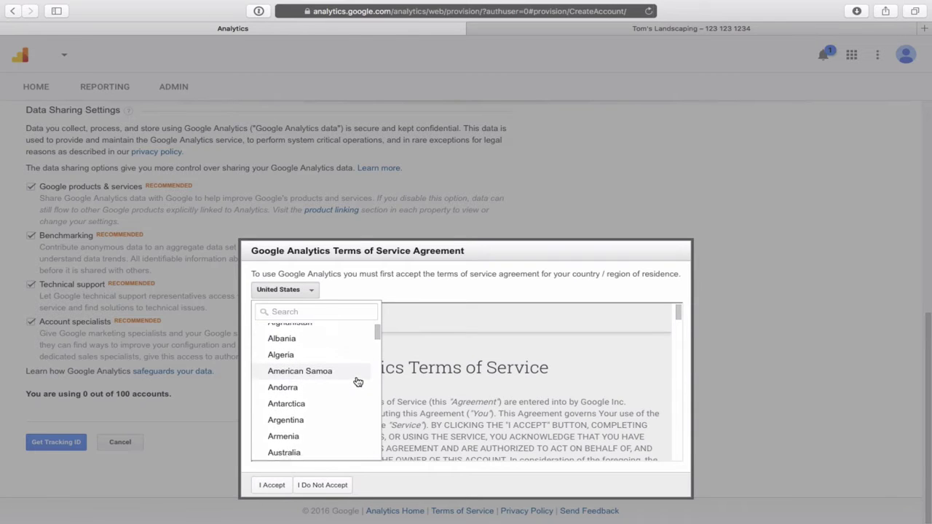
left_click(312, 291)
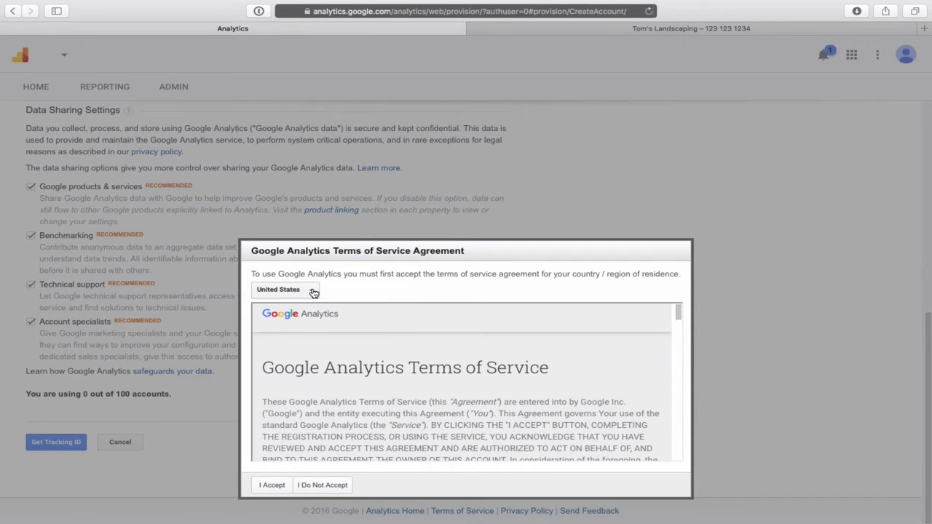
left_click(271, 485)
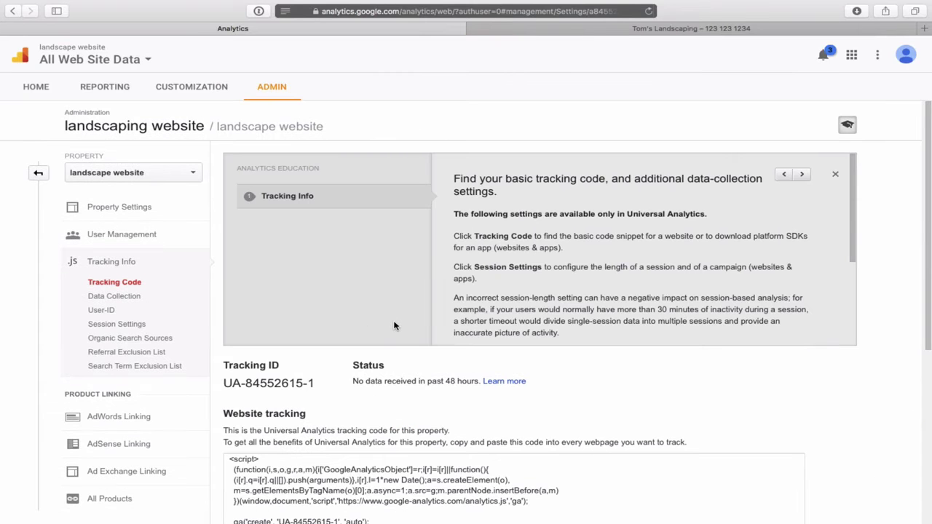
- Copy the tracking ID from the Tracking Code page and go to the Tom's Landscaping site
scroll(491, 369, "down", 5)
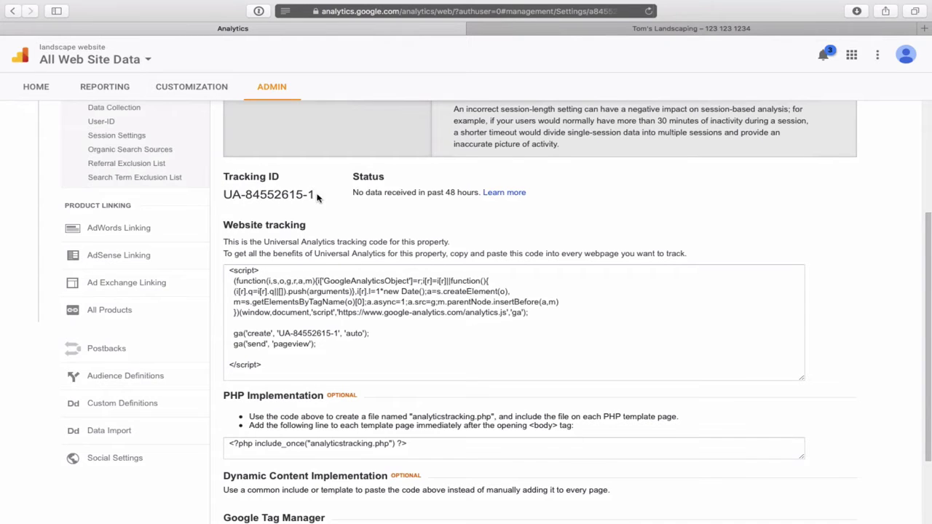
left_click_drag(315, 197, 225, 200)
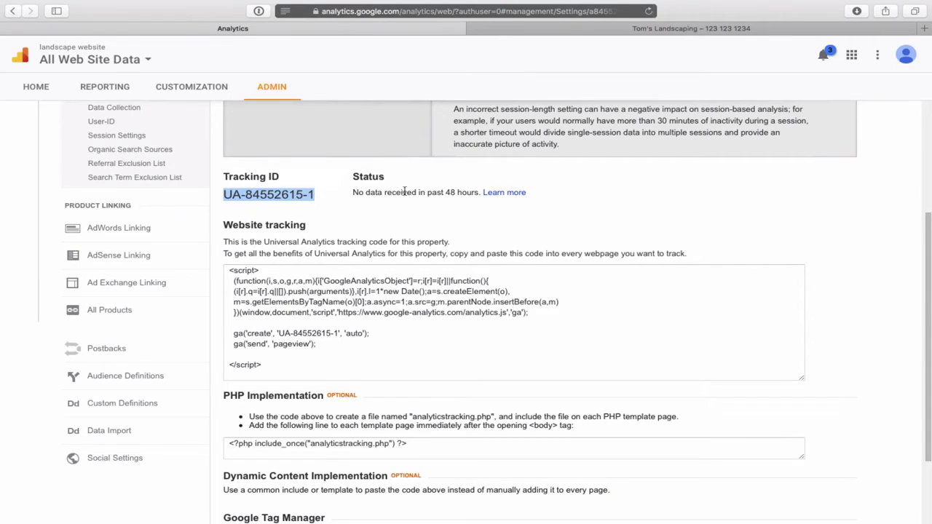
left_click(706, 29)
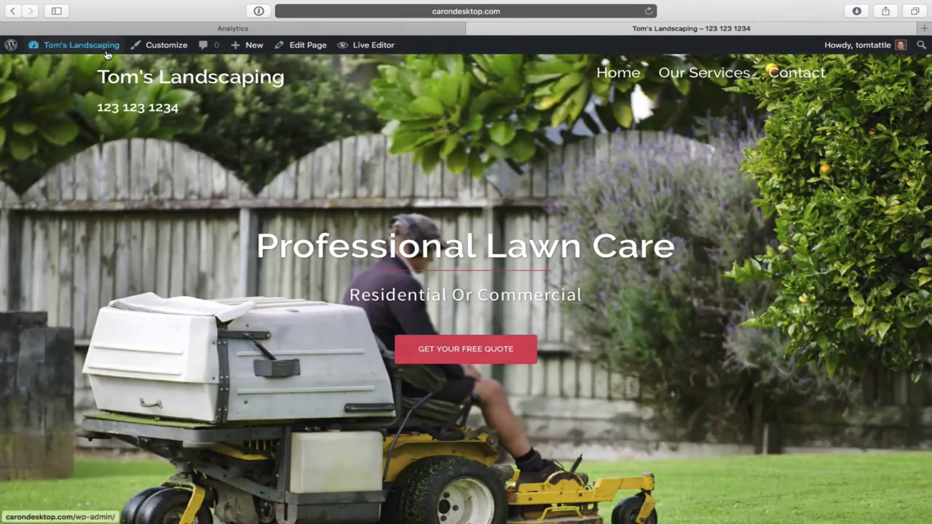
- Open the Tom's Landscaping WordPress dashboard and go to Plugins > Add New
mouse_move(80, 46)
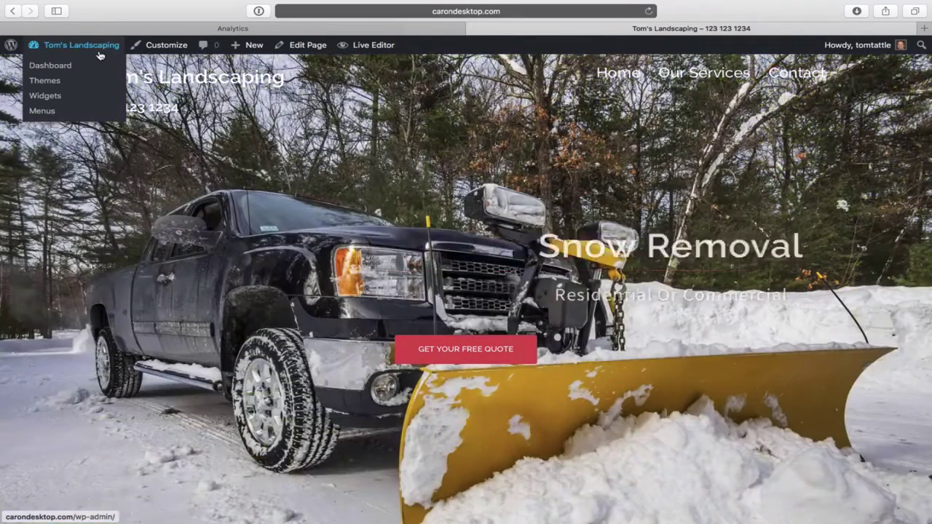
left_click(59, 67)
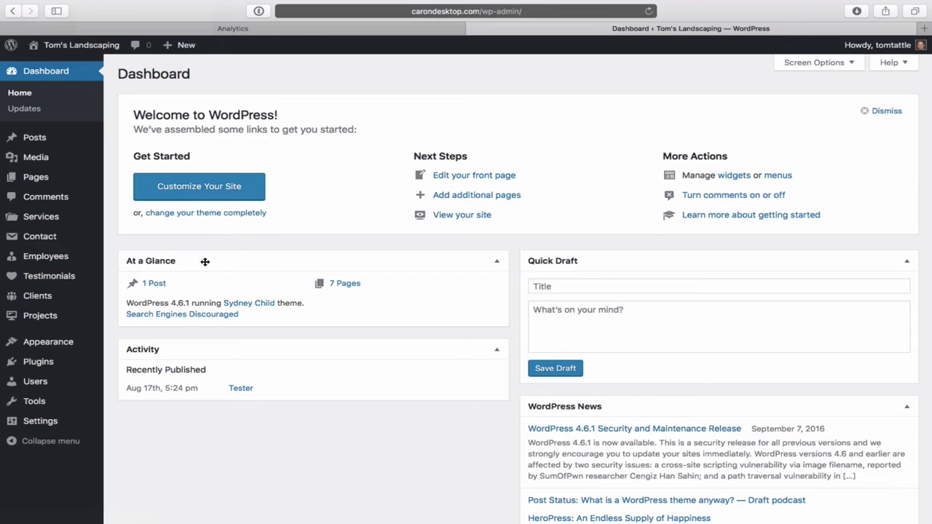
mouse_move(49, 281)
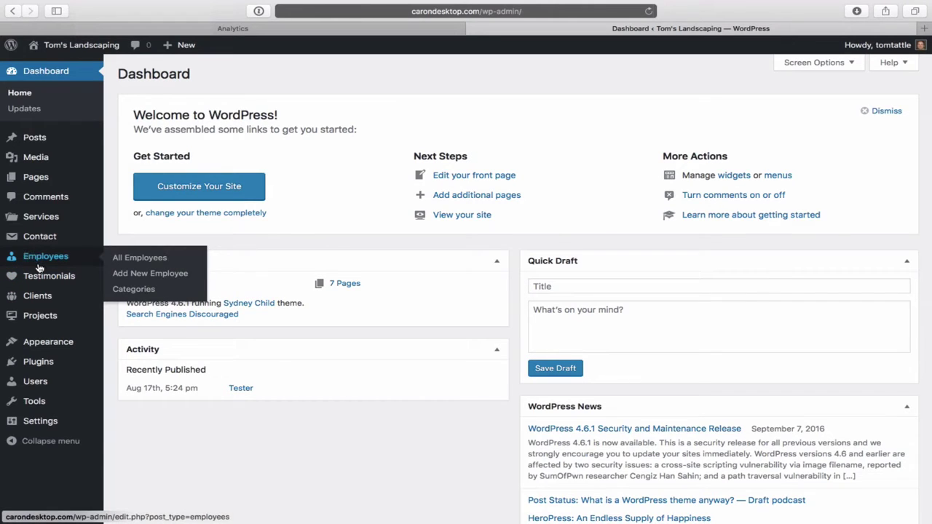
mouse_move(32, 362)
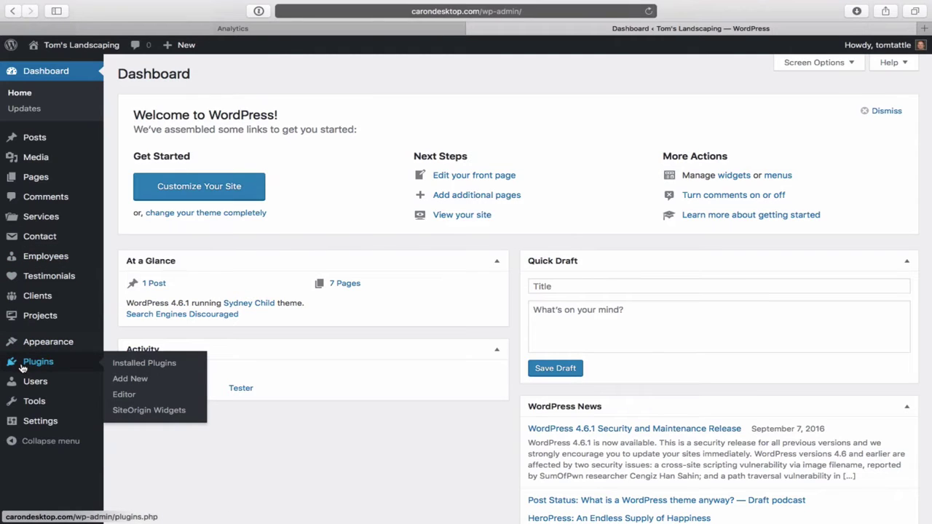
left_click(131, 384)
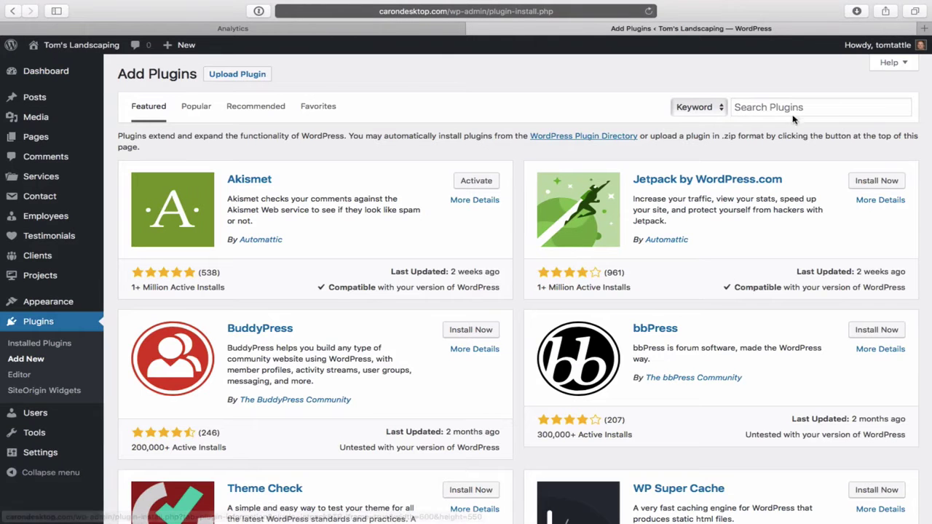
- Search plugins for 'google analytics', then install and activate the first result
left_click(791, 113)
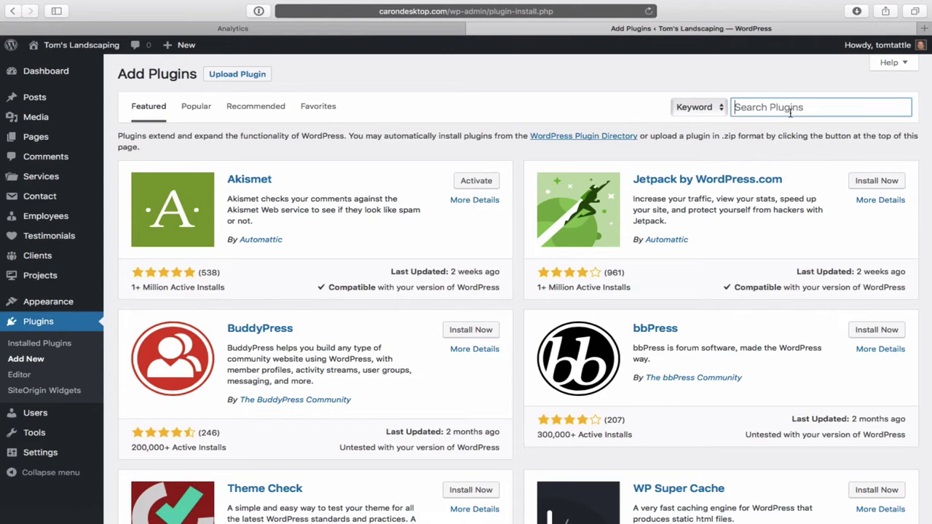
type("google analytics")
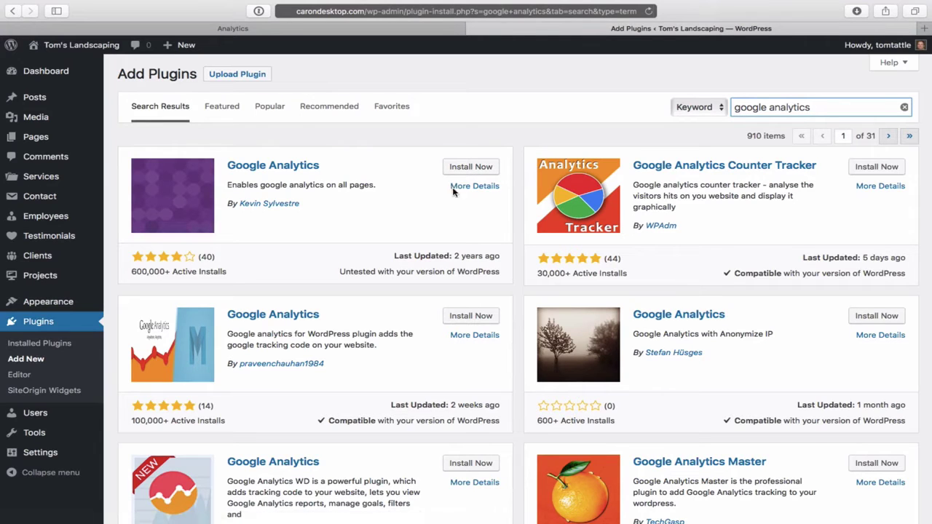
left_click(469, 170)
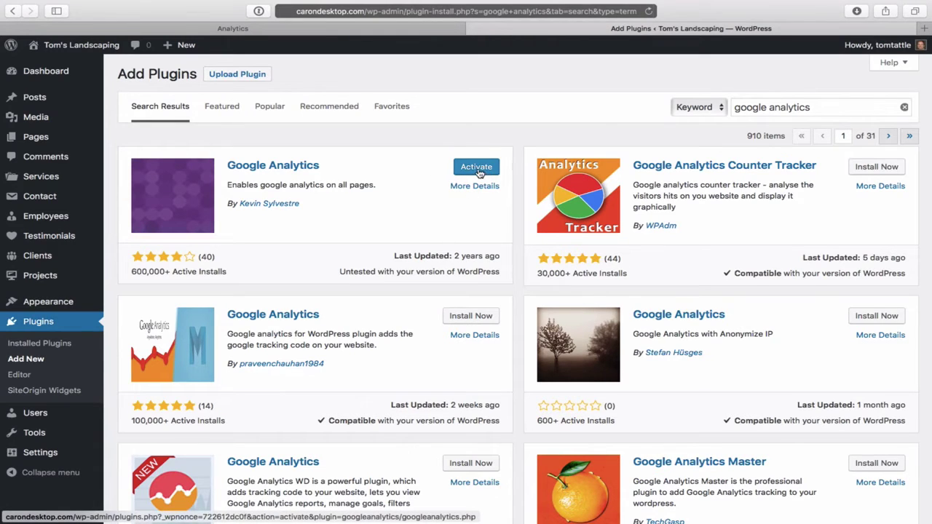
left_click(478, 169)
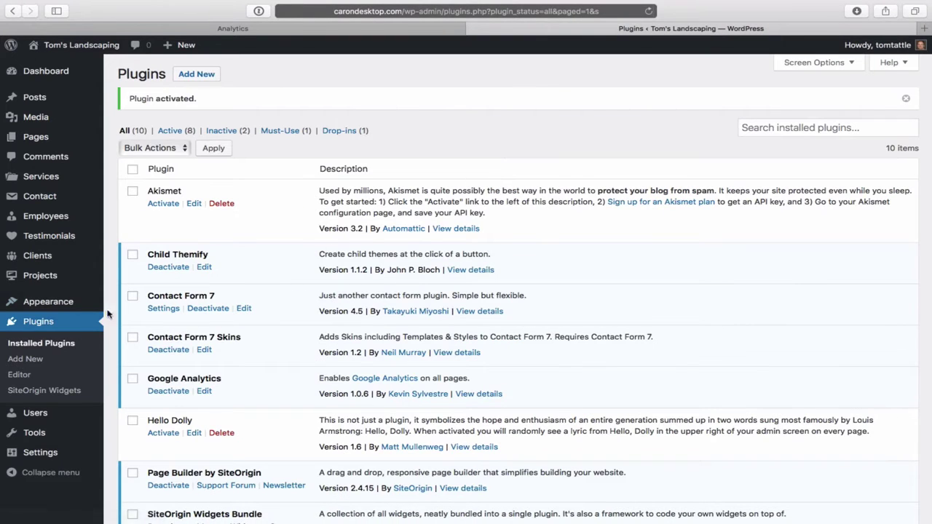
- Open the Google Analytics plugin settings page from the Settings menu
mouse_move(62, 302)
scroll(64, 303, "down", 5)
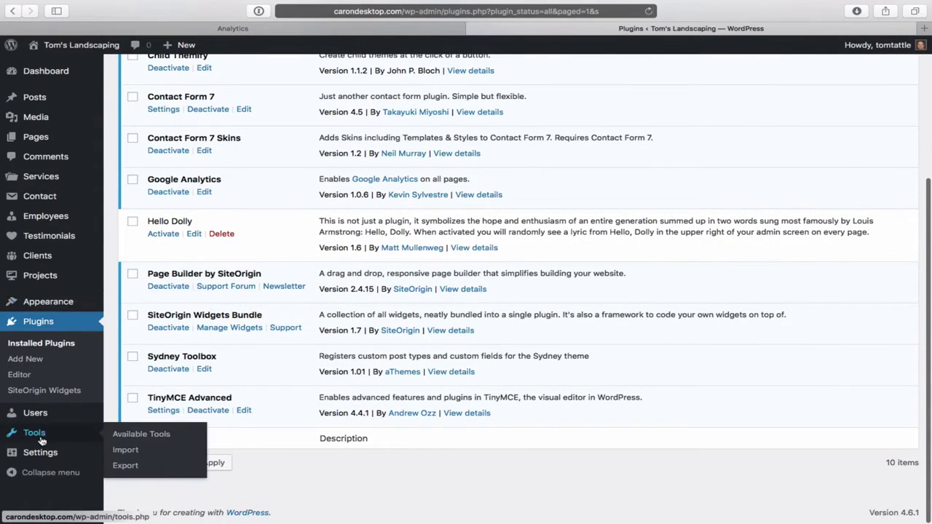
mouse_move(40, 455)
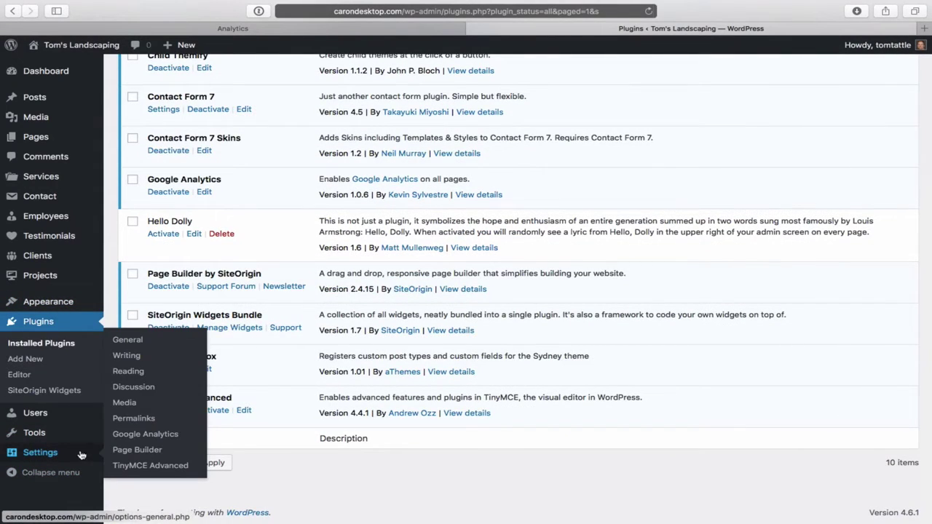
left_click(158, 438)
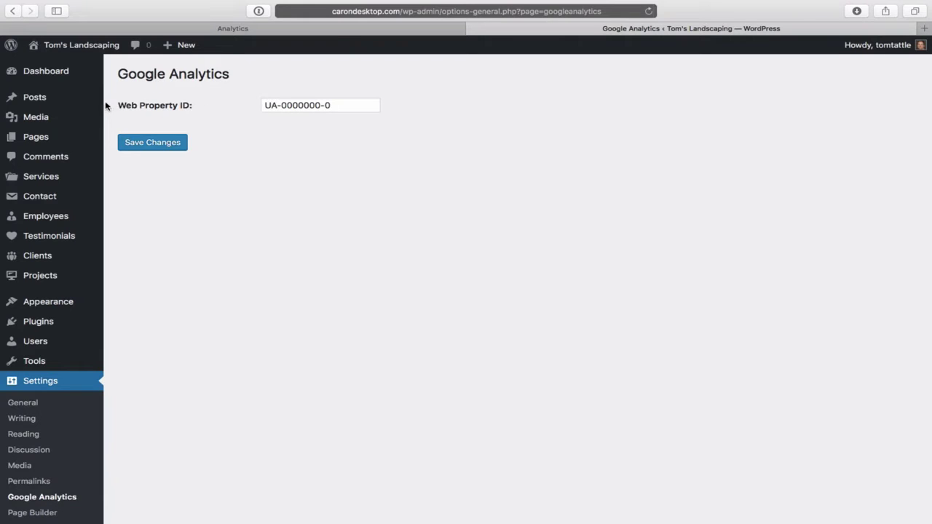
- Replace Web Property ID UA-0000000-0 with the copied tracking ID UA-45087900-1 and save
triple_click(331, 106)
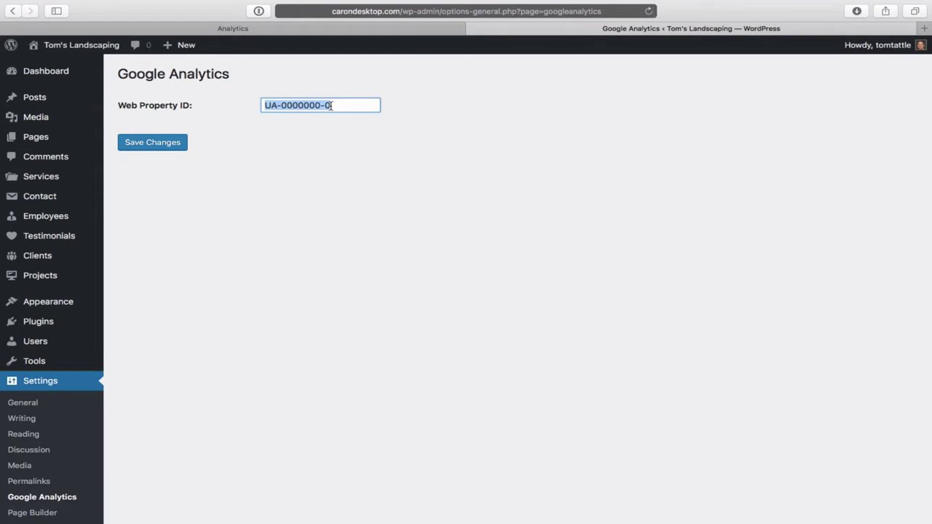
type("UA-45087900-1")
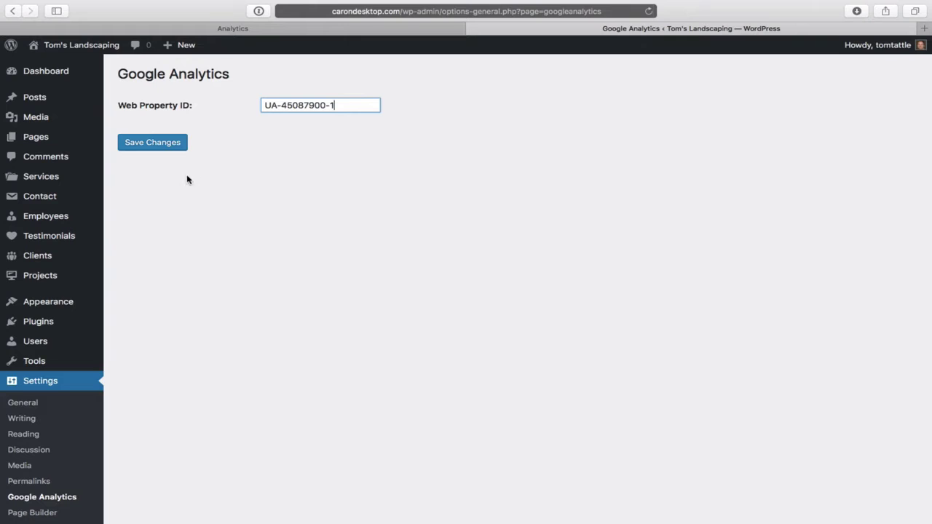
left_click(153, 144)
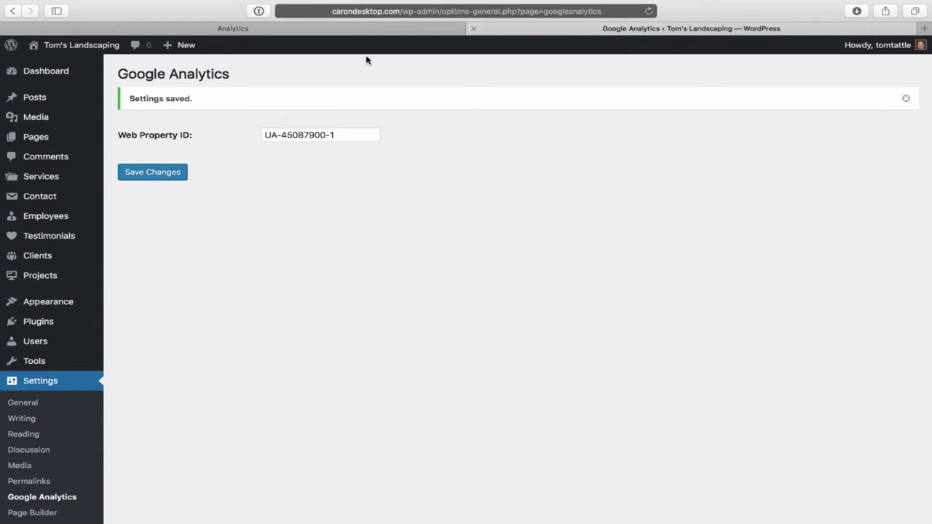
left_click(359, 29)
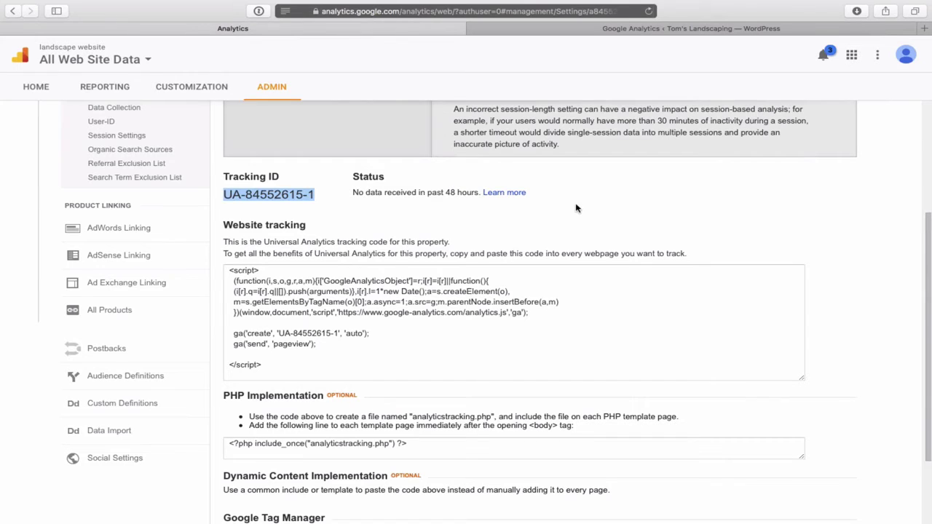
- View landscape website's Audience Overview report for Aug 20 – Sep 19, 2016
scroll(681, 235, "up", 3)
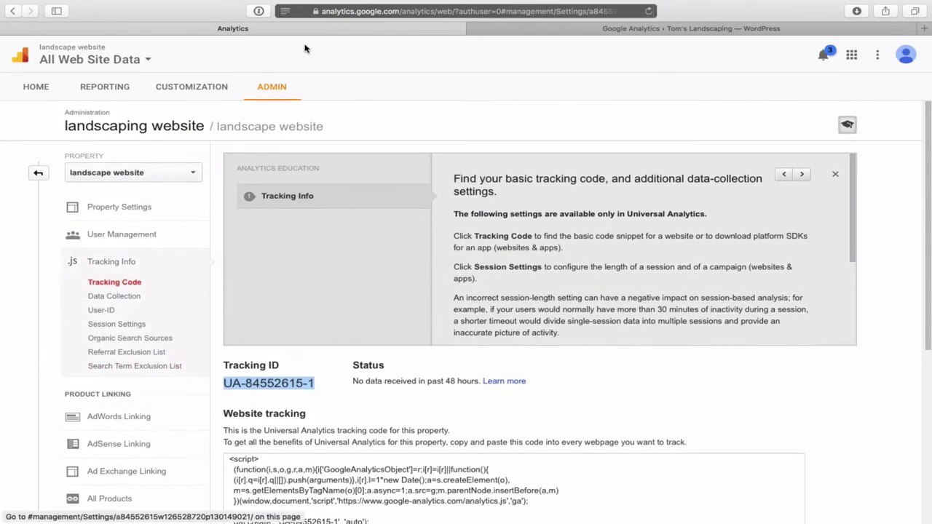
left_click(104, 89)
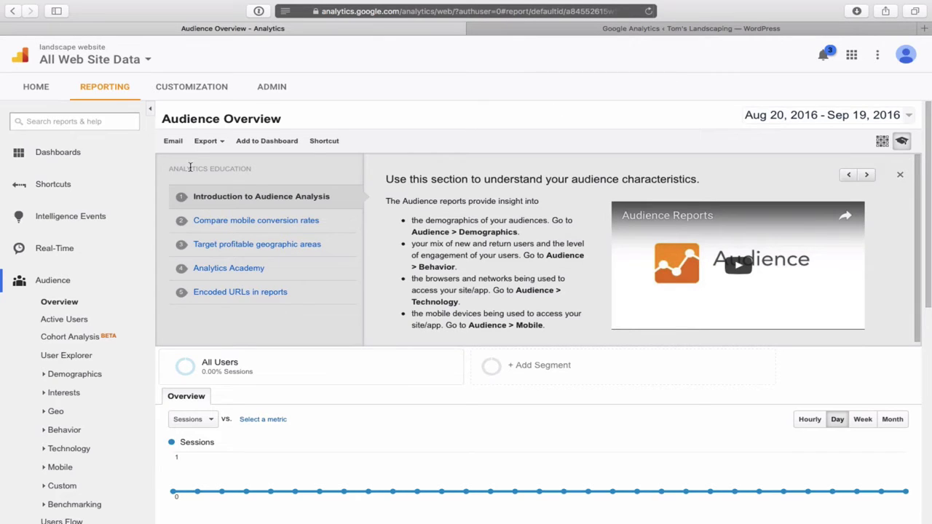
left_click(59, 253)
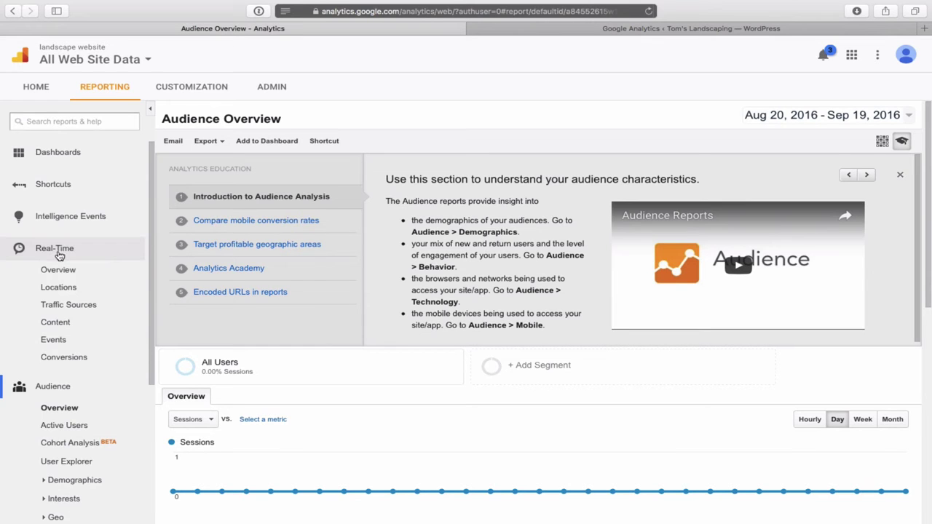
- Show the Real-Time Overview with its introduction panel closed, reading 0 active users
left_click(60, 270)
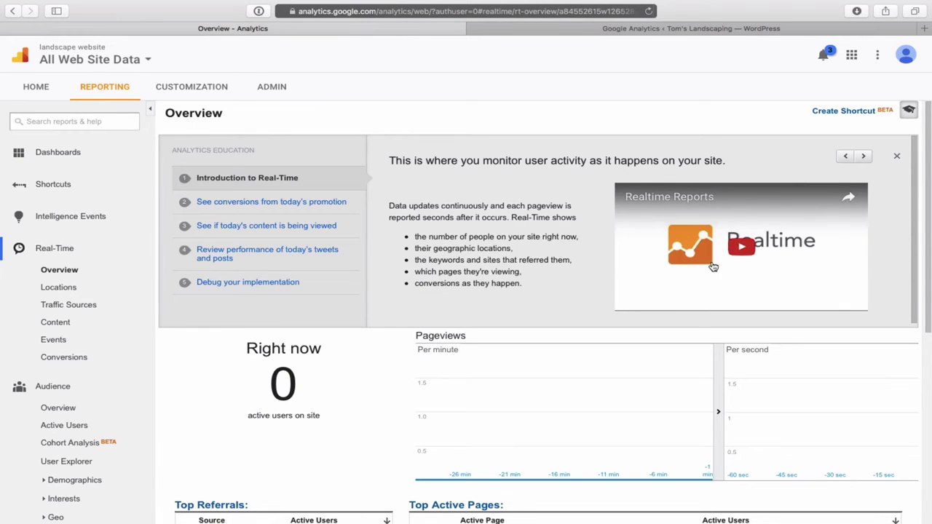
left_click(897, 158)
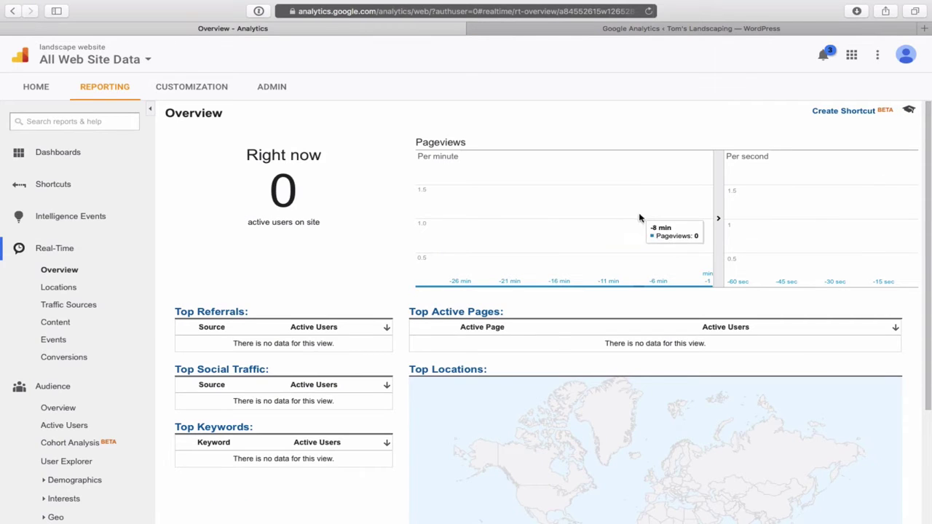
- Visit the WordPress site's Our Services > Landscaping and Contact pages, then return to Analytics
left_click(705, 29)
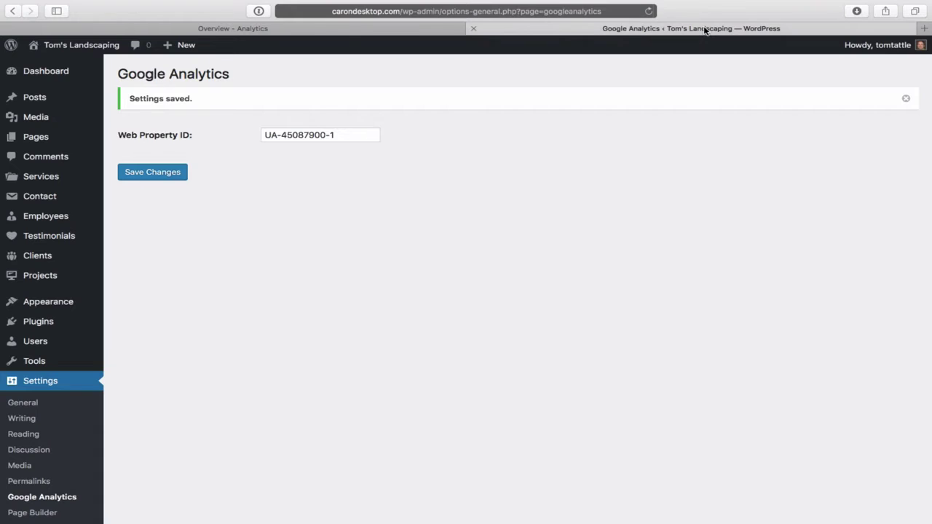
mouse_move(71, 50)
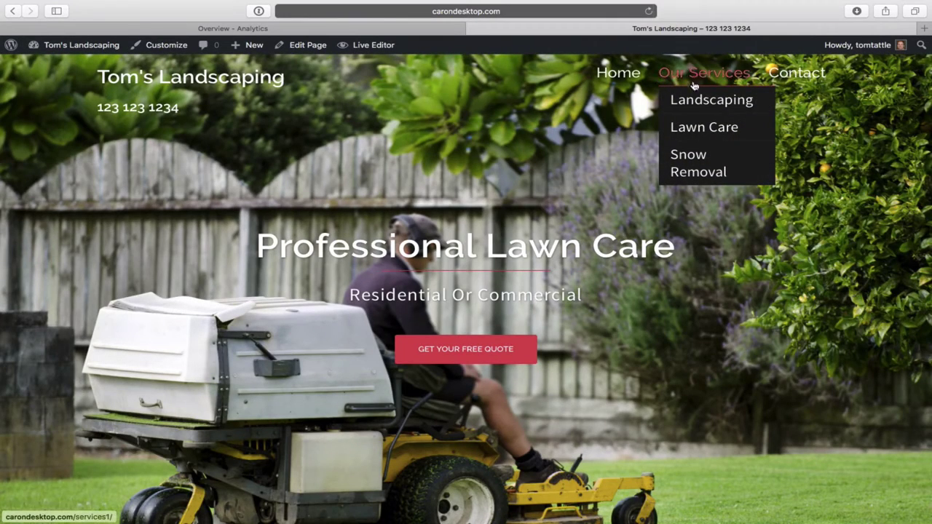
left_click(715, 111)
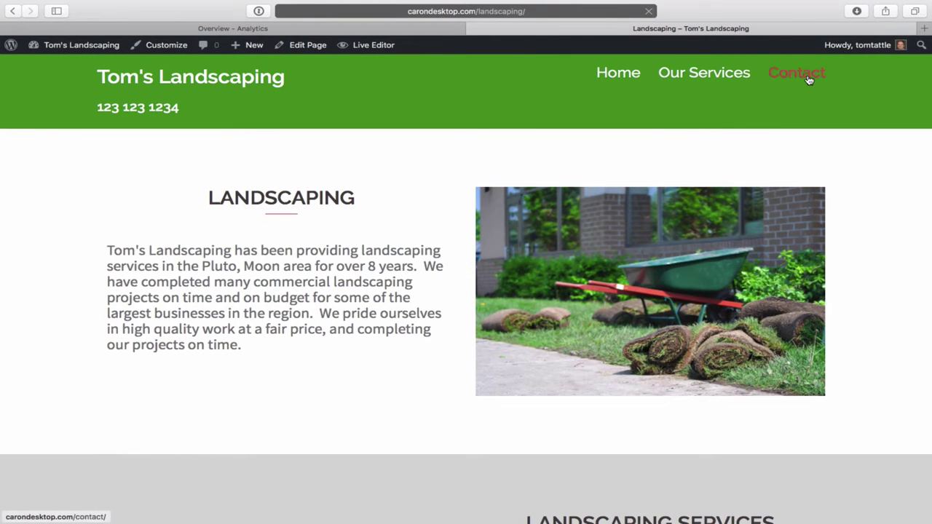
left_click(808, 79)
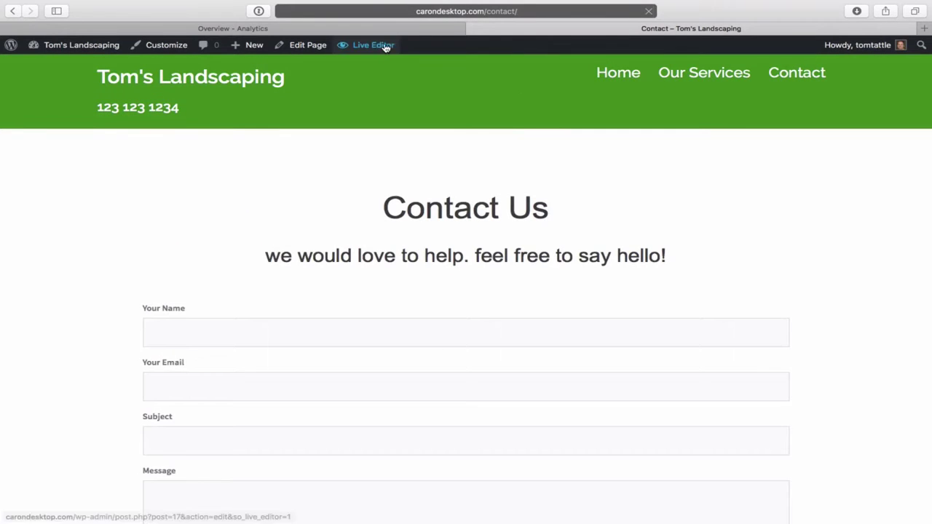
left_click(397, 29)
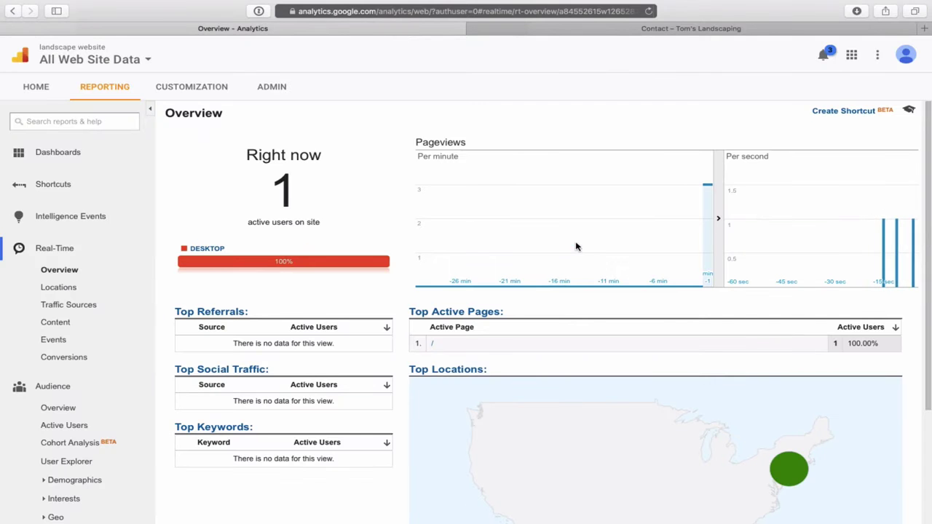
- Scroll the Real-Time Overview to confirm 1 desktop user active on /contact/
scroll(718, 418, "down", 1)
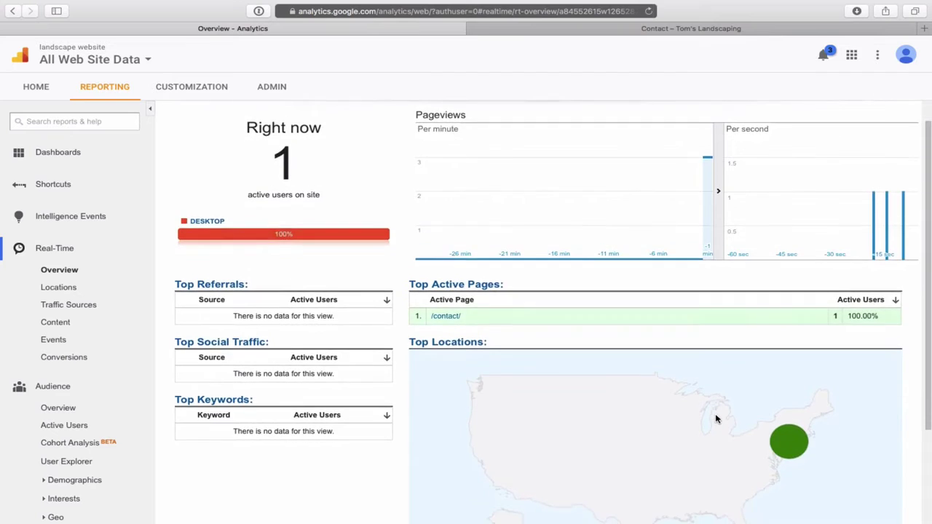
scroll(717, 419, "up", 1)
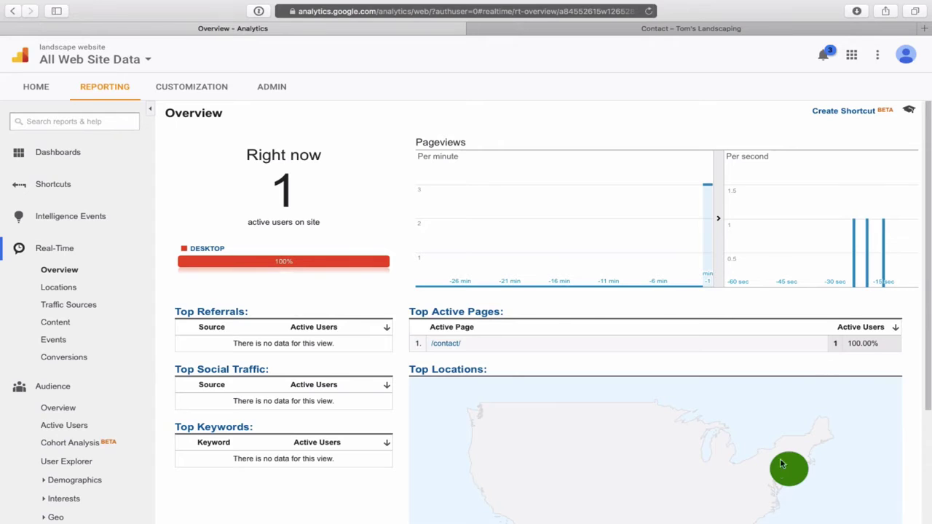
mouse_move(782, 474)
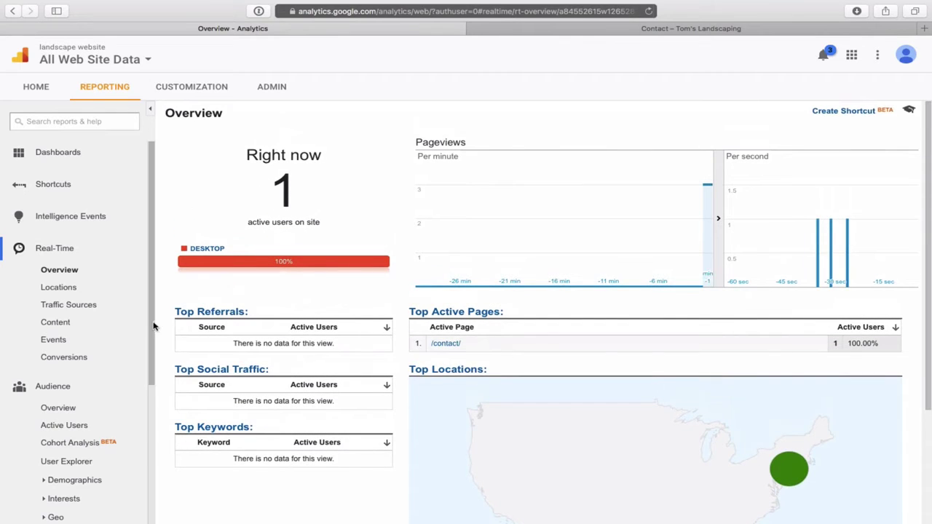
scroll(132, 294, "down", 3)
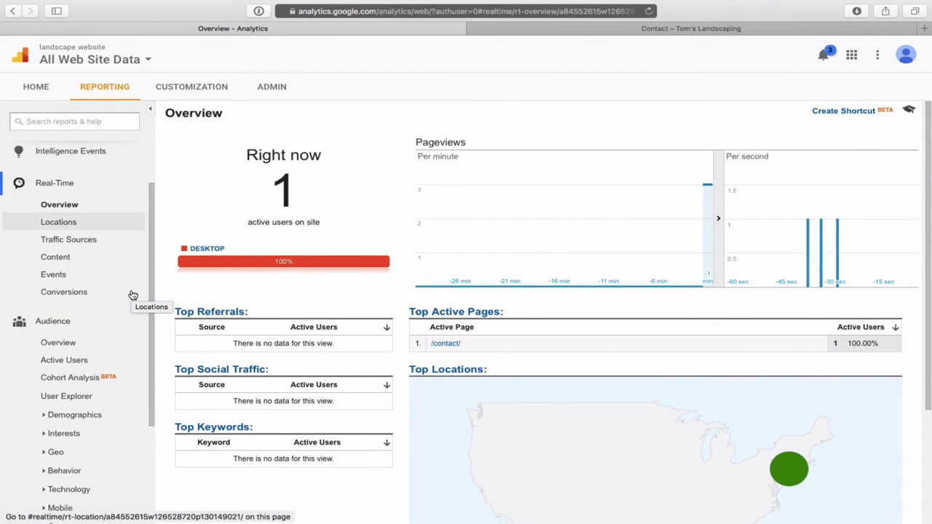
scroll(132, 295, "down", 2)
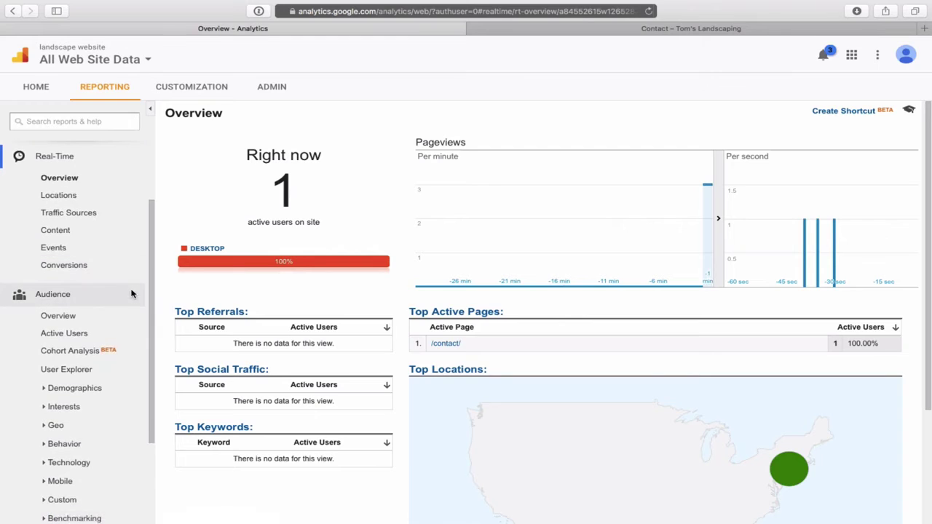
scroll(132, 294, "down", 1)
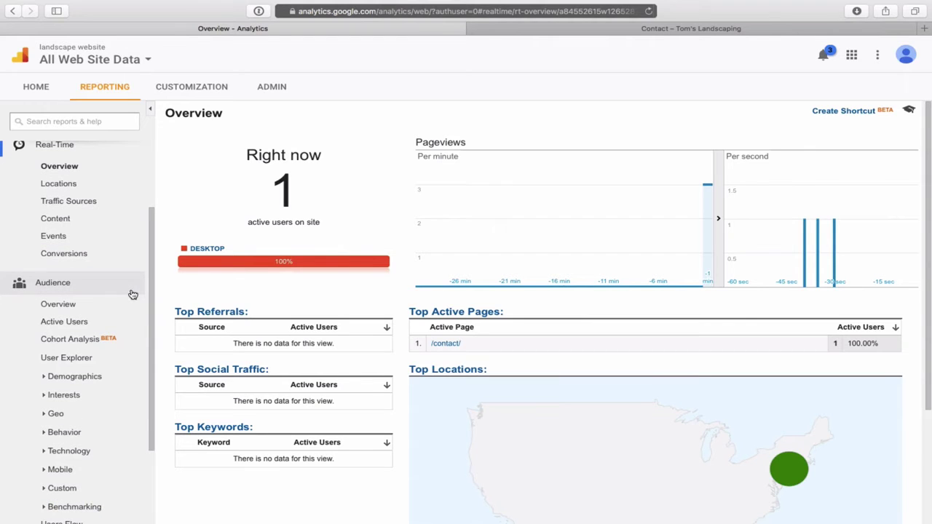
- Review the Audience Overview's 0 sessions, users and pageviews, and expand Behavior > Site Content
left_click(73, 310)
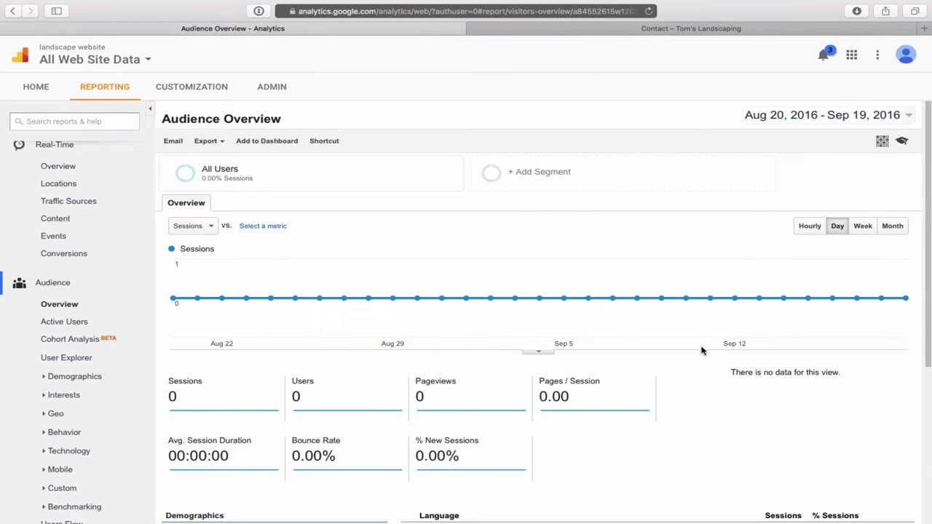
scroll(726, 432, "down", 3)
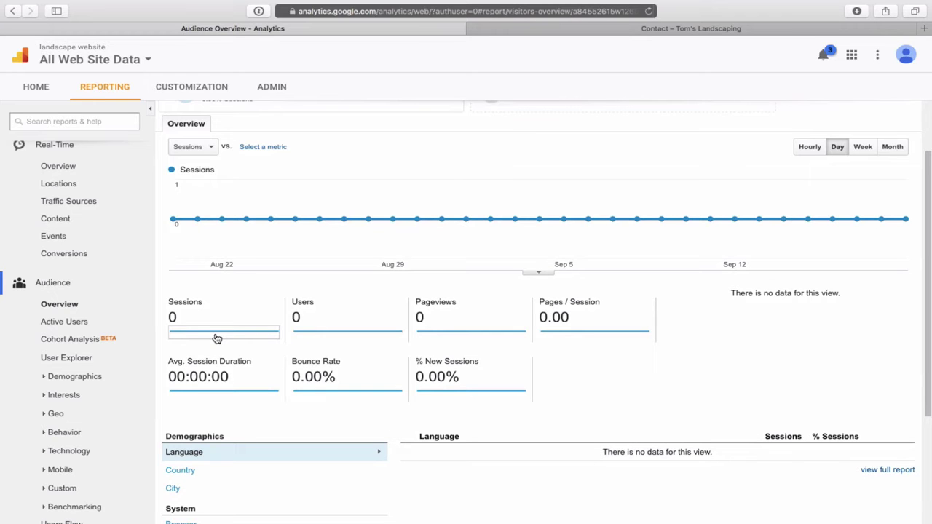
scroll(843, 284, "up", 3)
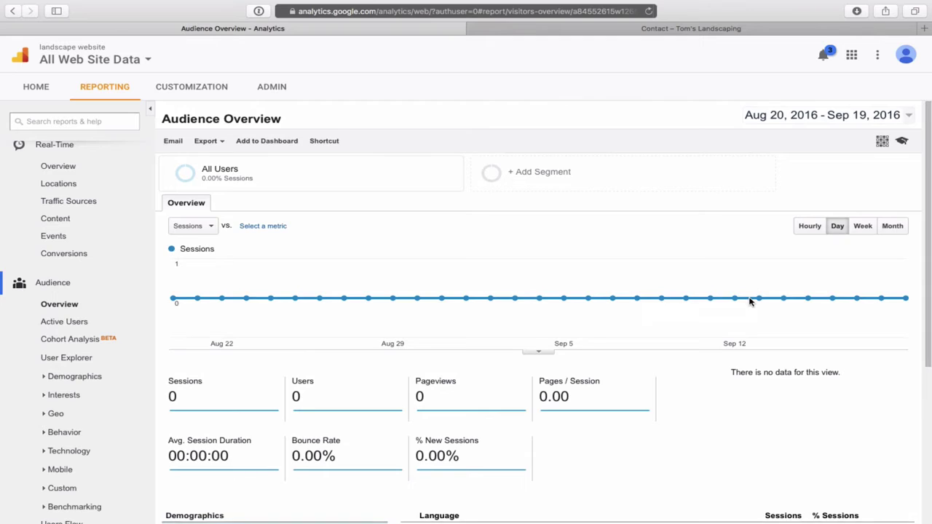
scroll(751, 299, "down", 2)
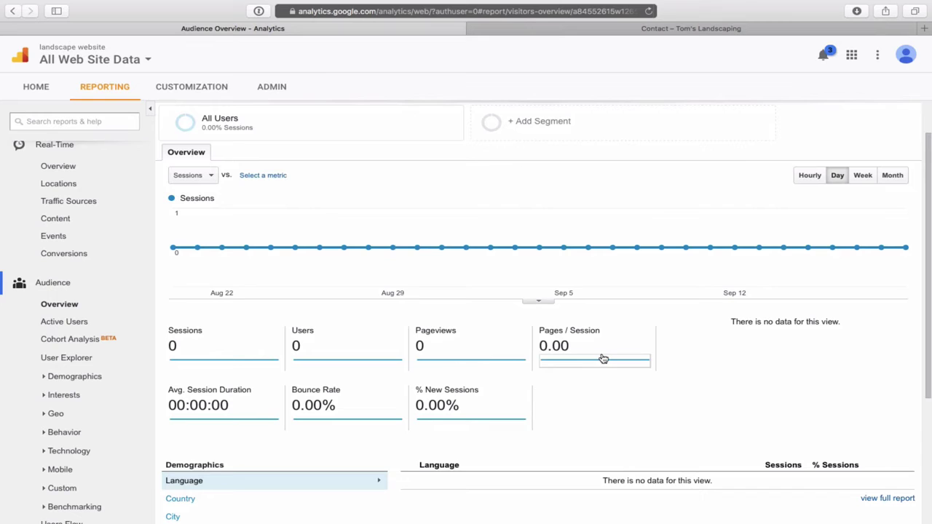
scroll(610, 413, "down", 1)
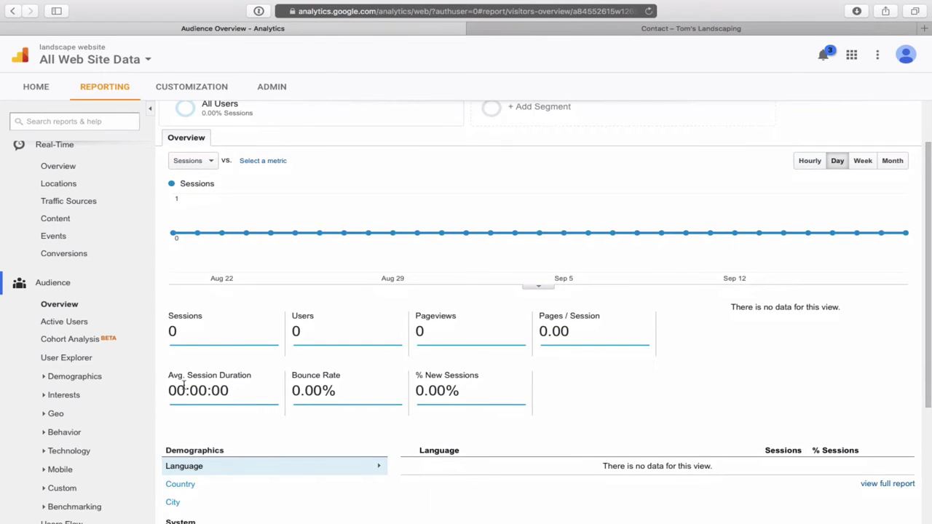
scroll(323, 412, "down", 1)
scroll(127, 414, "down", 1)
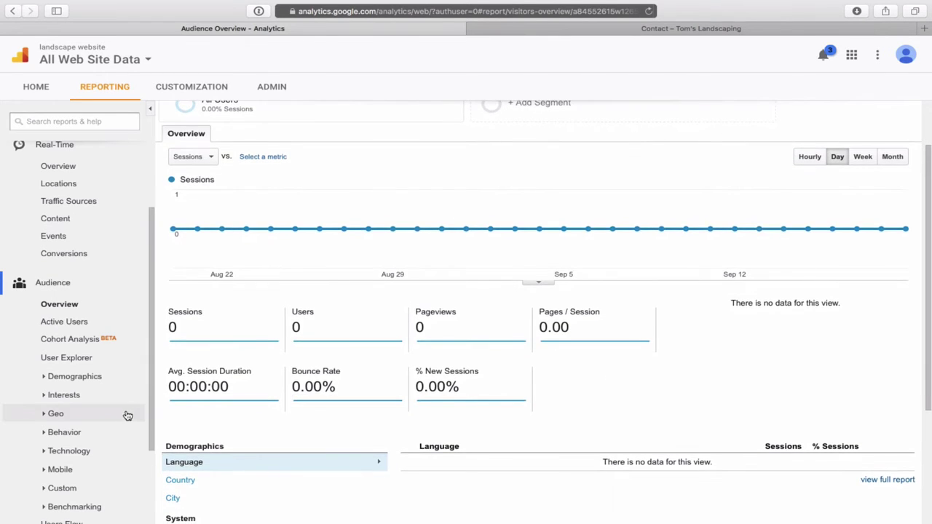
scroll(139, 417, "down", 3)
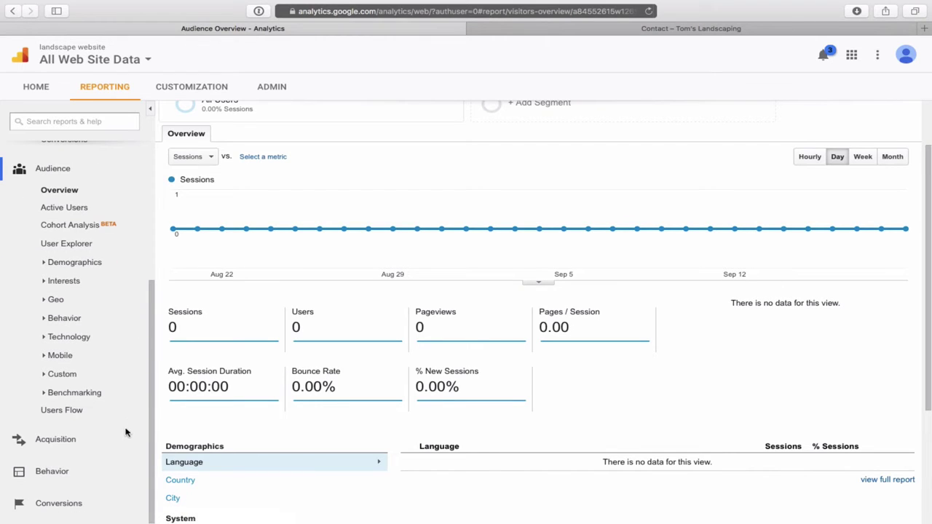
left_click(66, 475)
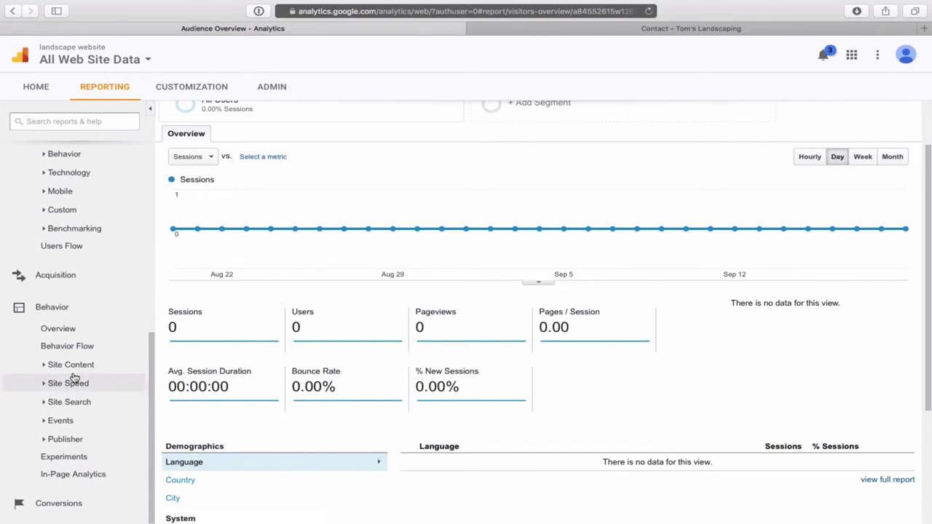
left_click(69, 366)
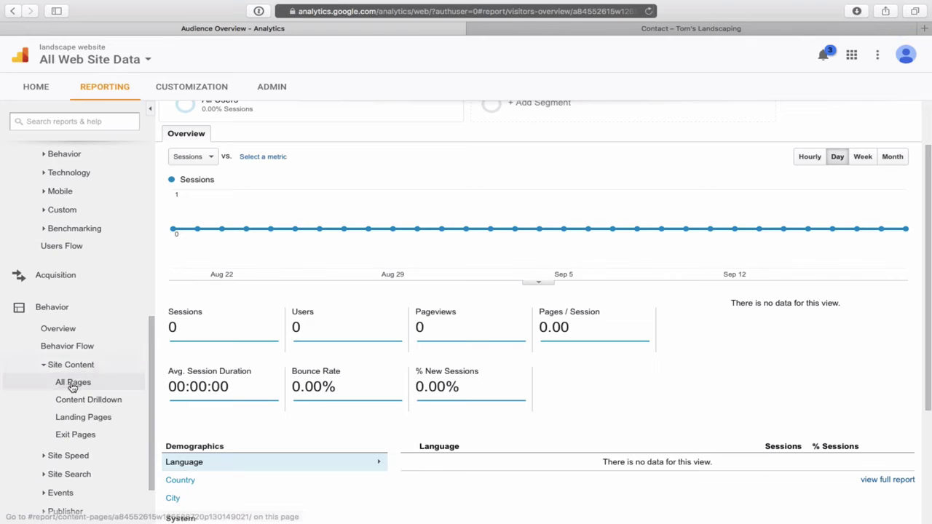
- Check the empty Behavior All Pages report, then go to Acquisition > Overview
left_click(73, 382)
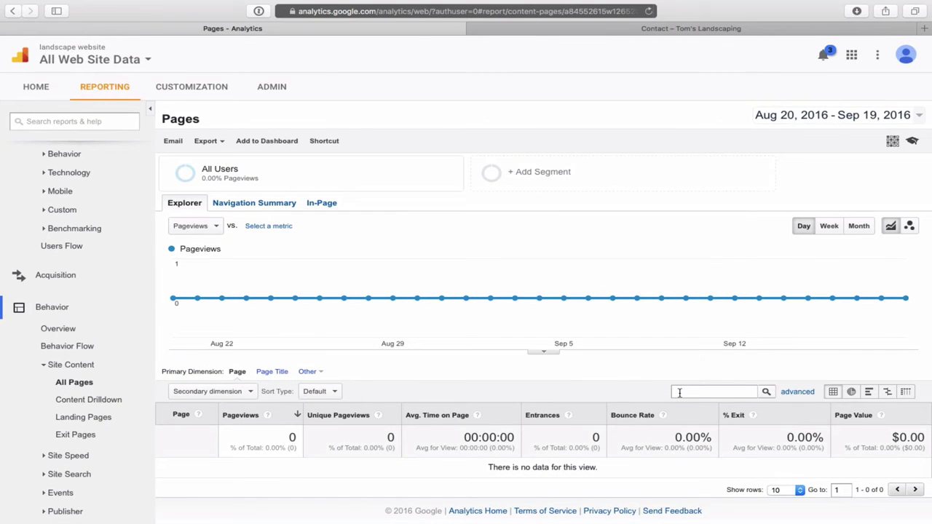
mouse_move(664, 327)
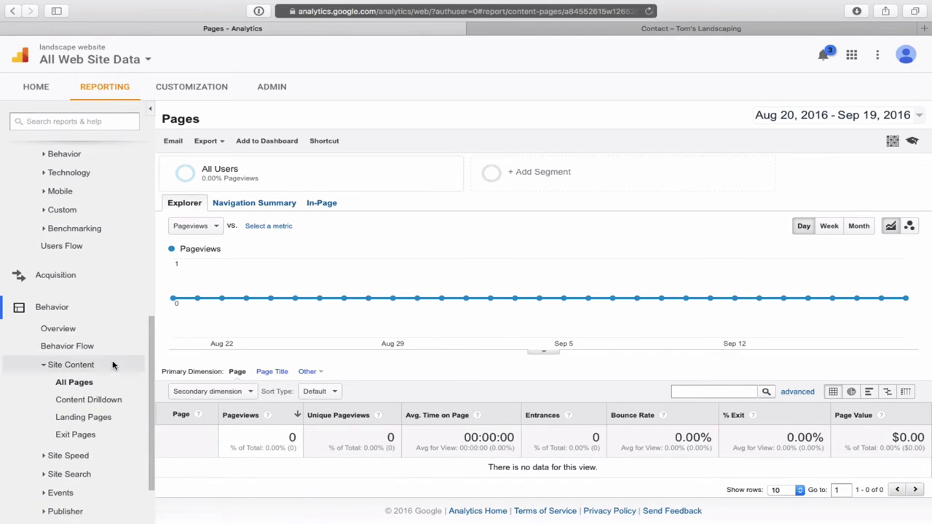
scroll(112, 366, "up", 1)
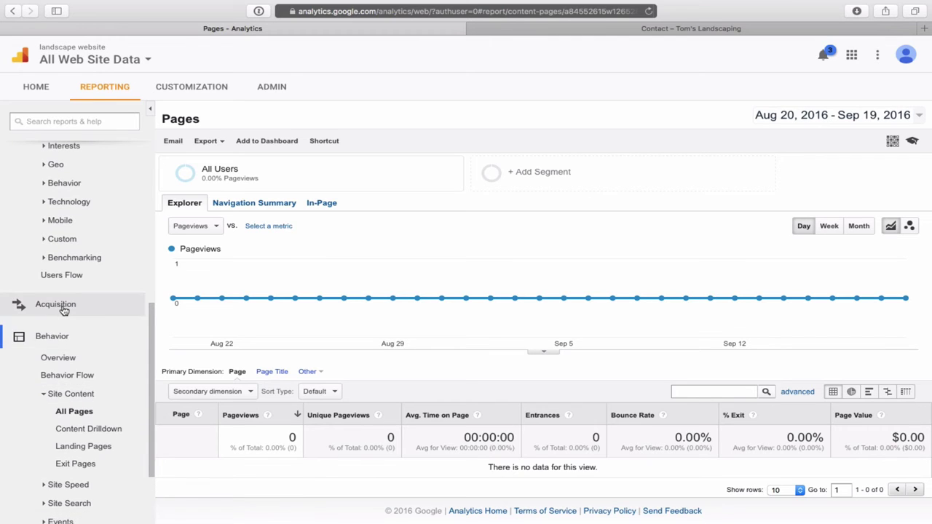
left_click(63, 309)
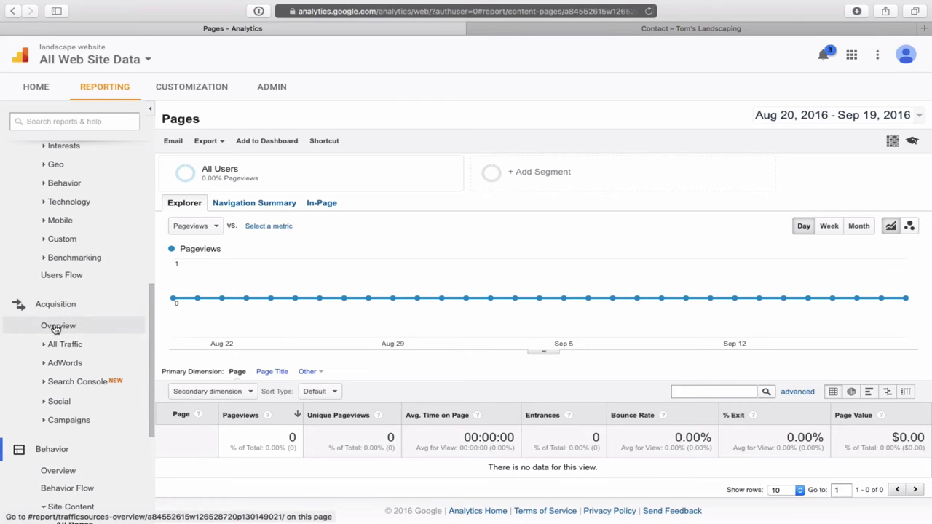
left_click(55, 327)
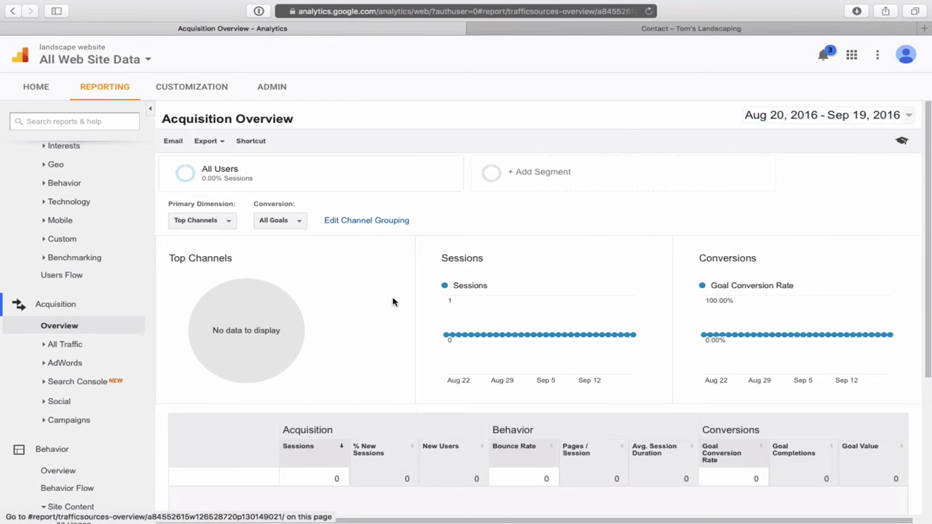
- Scroll through the empty Acquisition Overview showing 0 sessions and 0.00% goal conversion
scroll(393, 301, "down", 5)
scroll(393, 302, "up", 4)
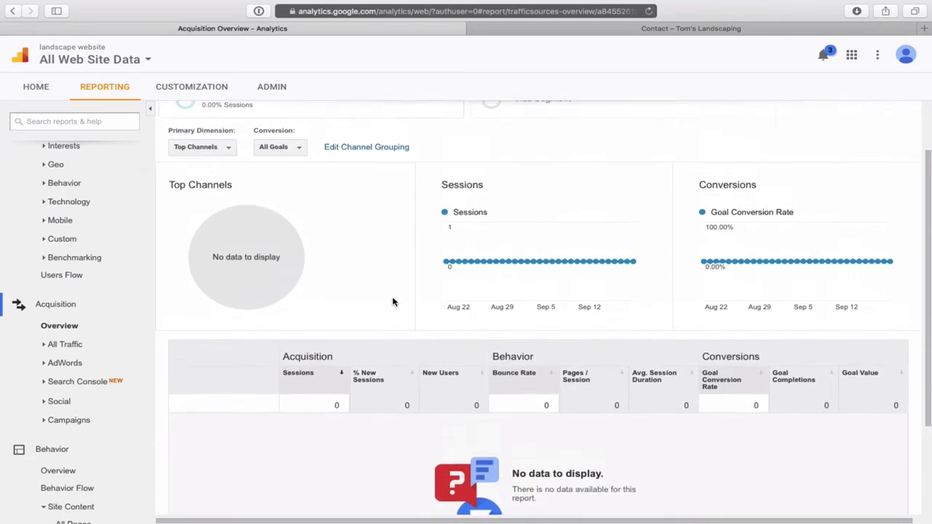
scroll(393, 301, "up", 2)
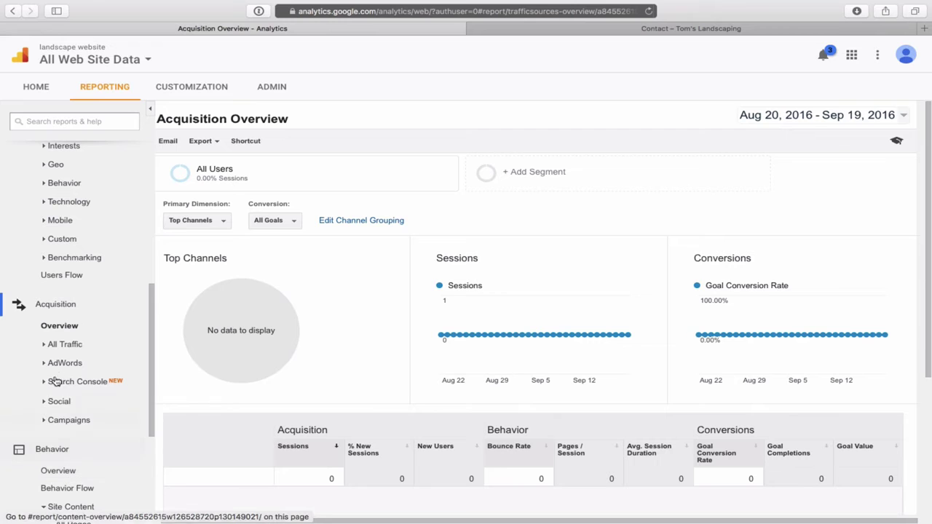
scroll(64, 204, "up", 5)
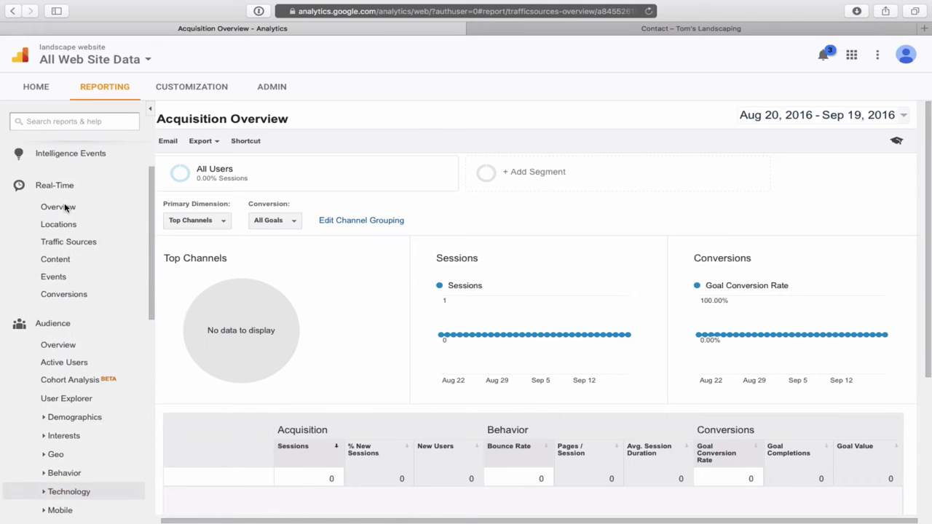
scroll(65, 208, "up", 1)
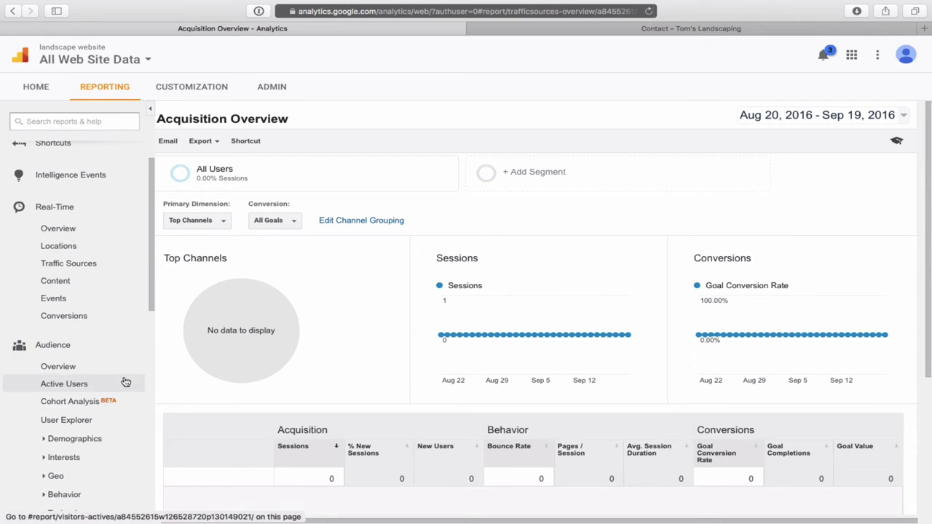
scroll(125, 382, "down", 3)
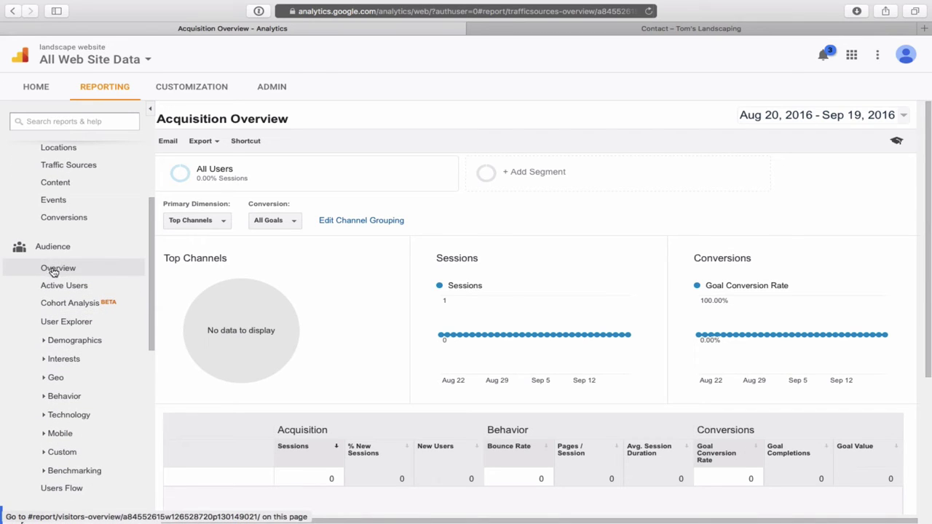
scroll(139, 374, "down", 3)
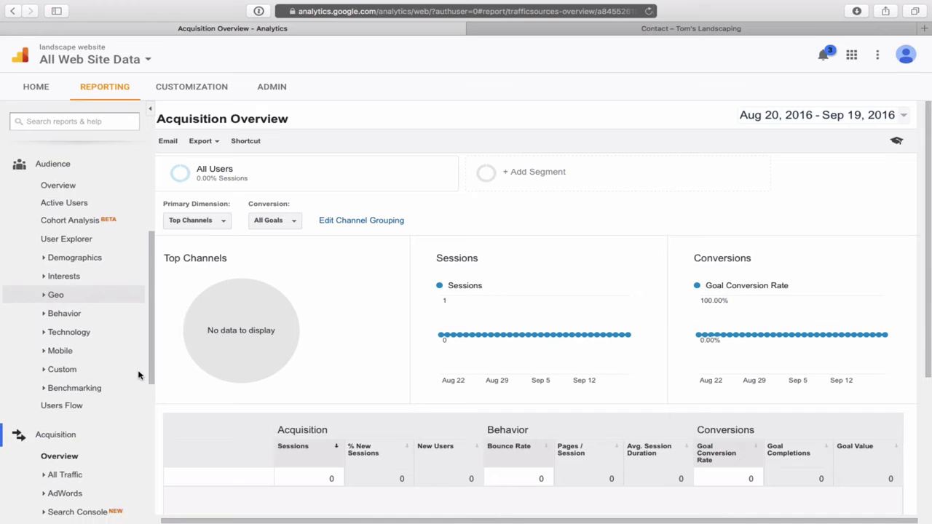
scroll(138, 375, "down", 6)
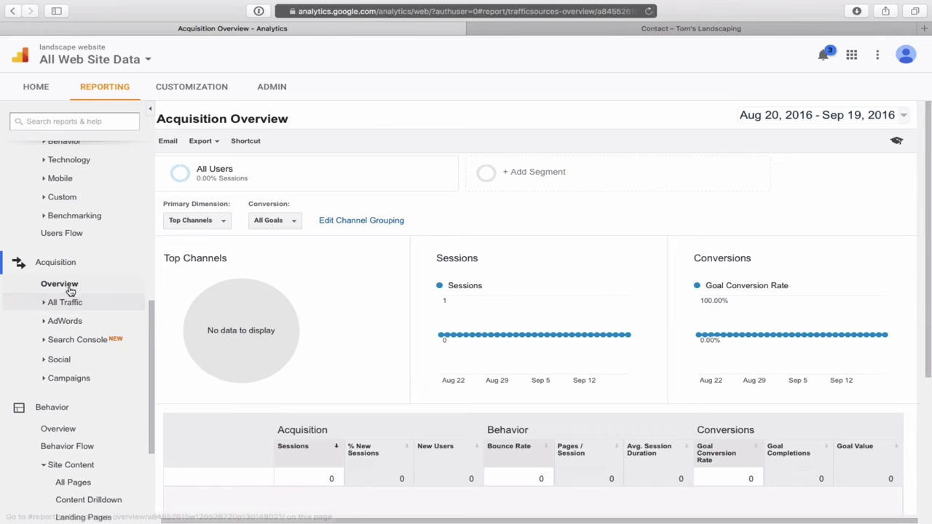
scroll(132, 442, "down", 3)
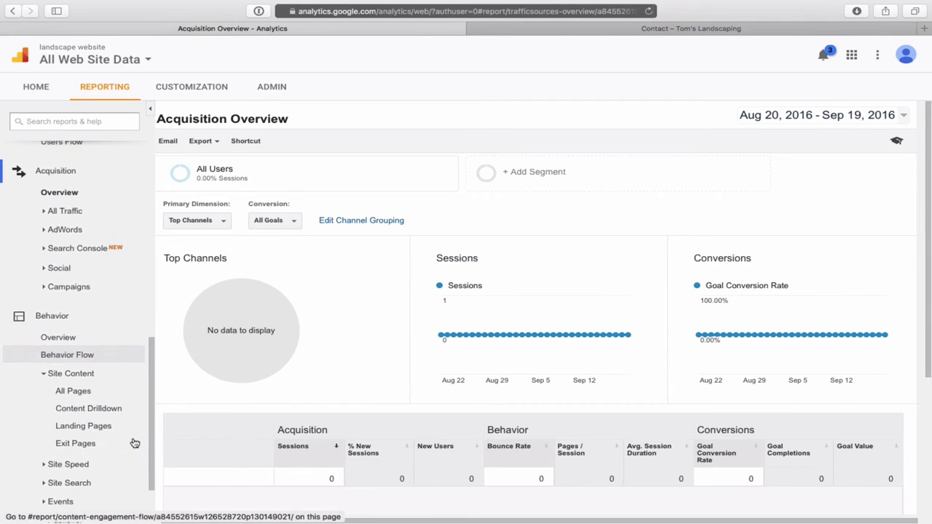
scroll(133, 445, "down", 1)
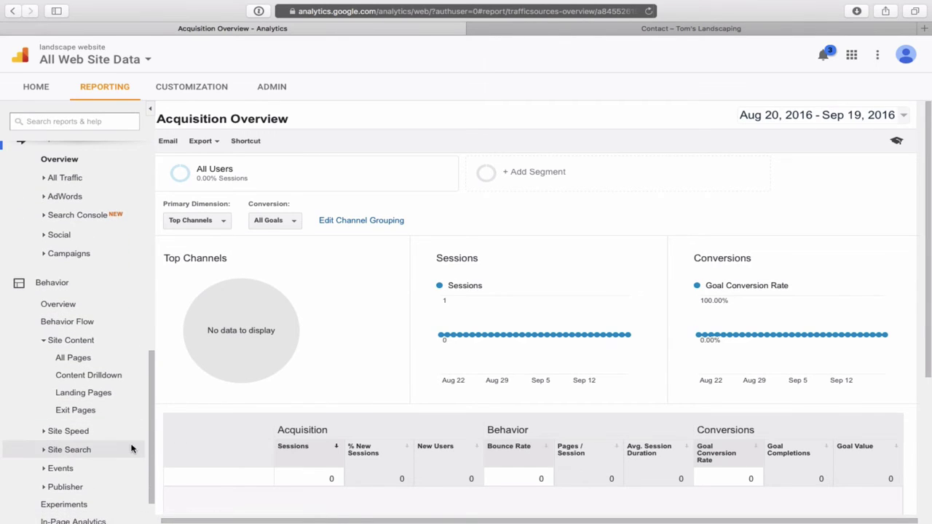
scroll(132, 448, "down", 2)
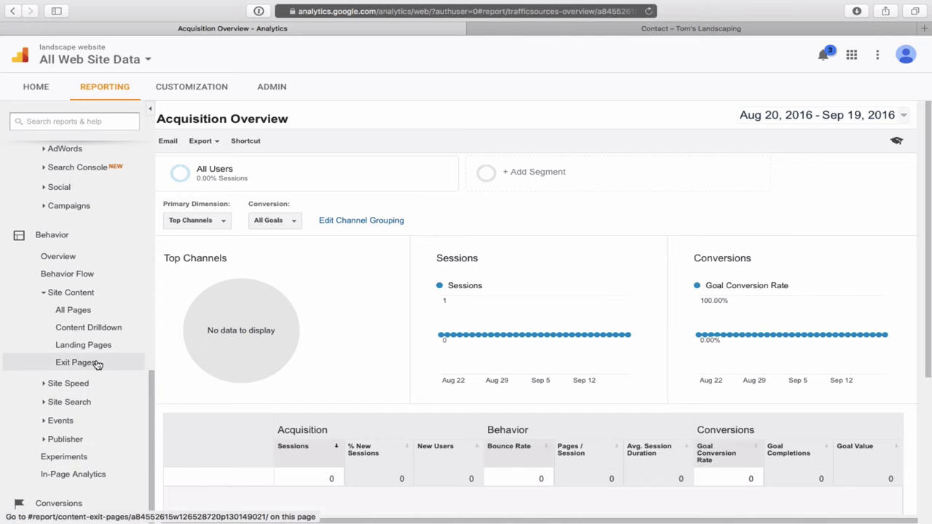
scroll(97, 365, "up", 1)
scroll(98, 365, "up", 5)
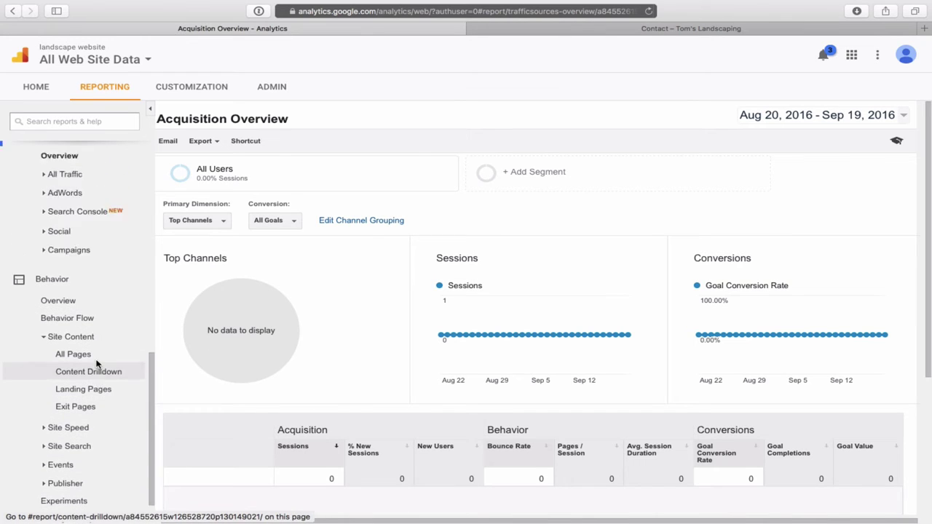
scroll(98, 365, "up", 7)
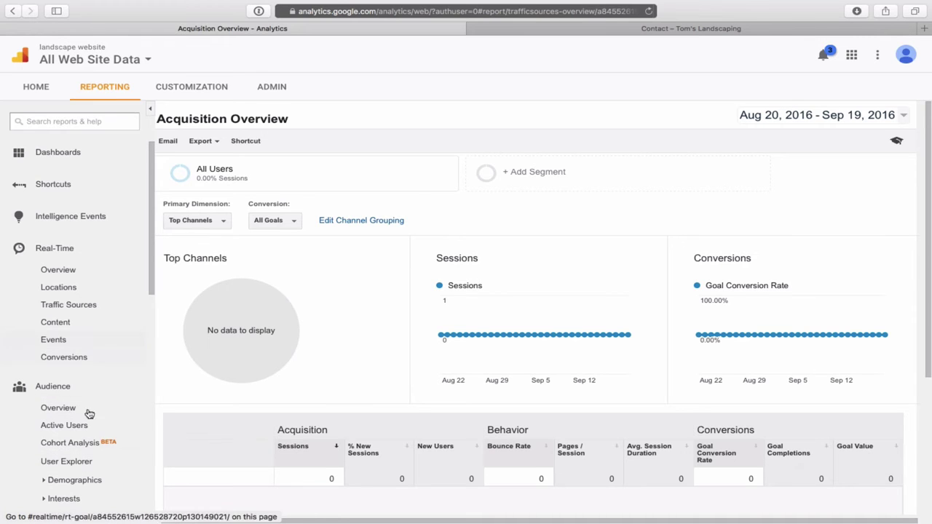
scroll(94, 445, "down", 6)
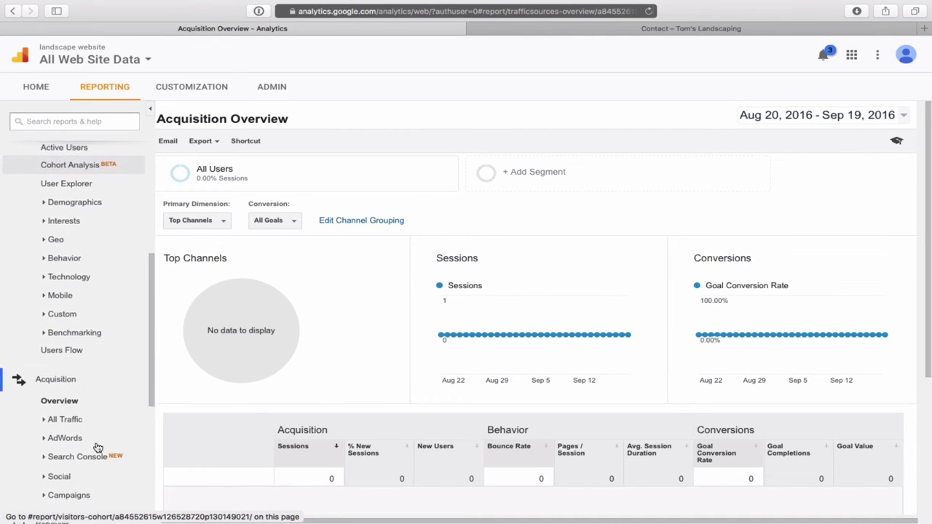
scroll(97, 448, "down", 4)
scroll(97, 447, "up", 10)
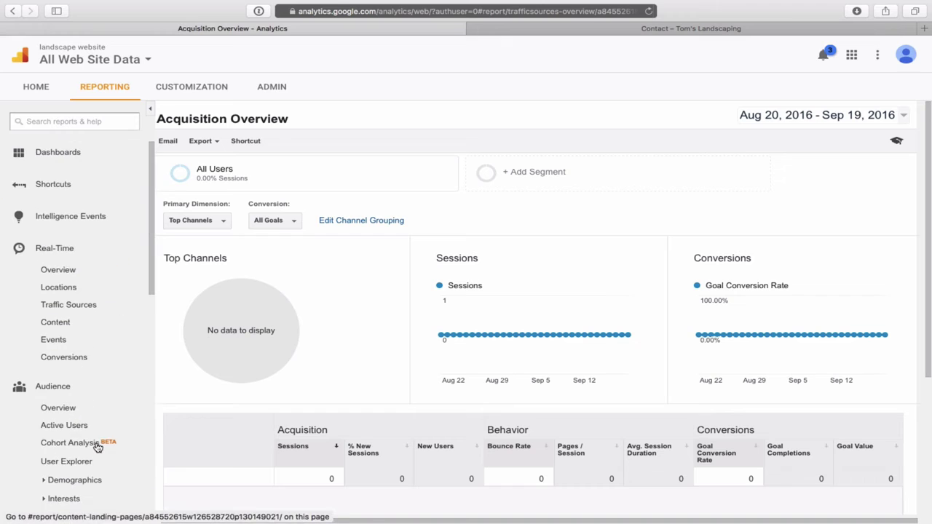